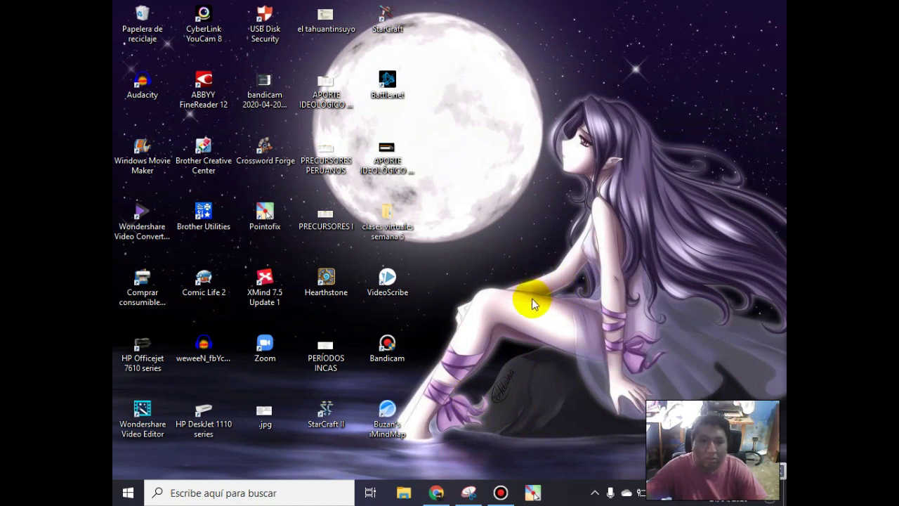
Launch Pointofix, switch to the Gmail inbox in Chrome, and park the Pointofix window clear of the messages
left_click(534, 494)
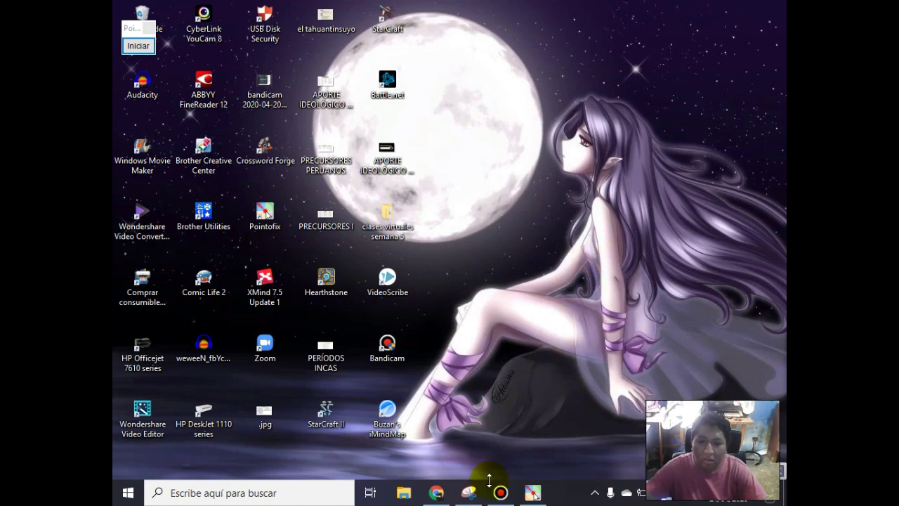
left_click(434, 490)
scroll(445, 312, "down", 2)
scroll(446, 317, "up", 2)
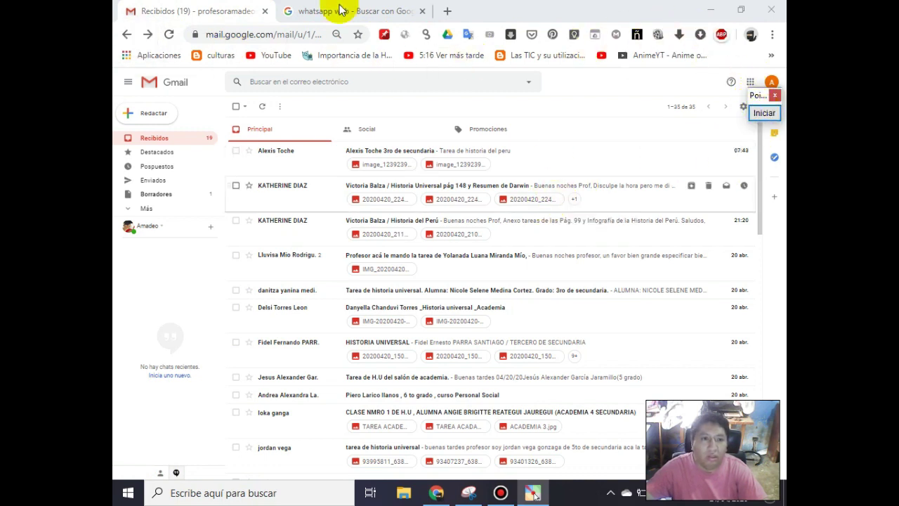
left_click_drag(757, 101, 759, 13)
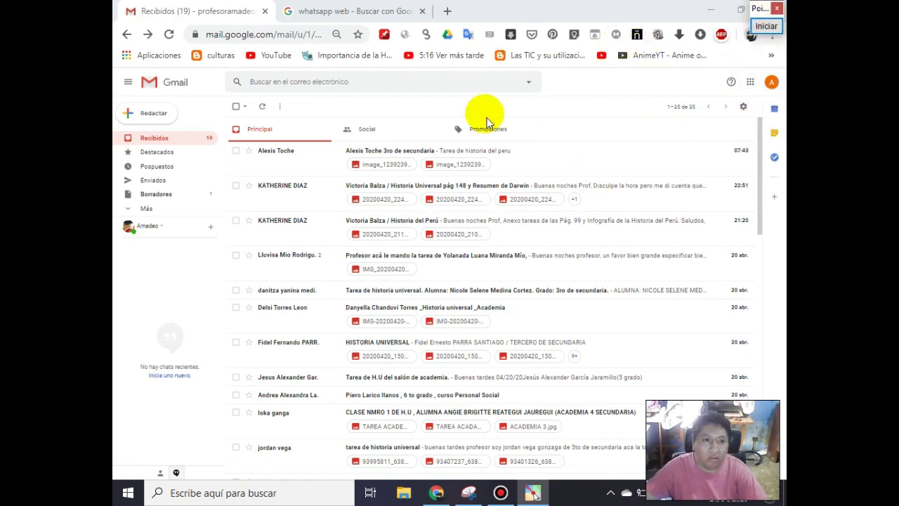
Start a Pointofix annotation and circle the chat account entry below the mail folders with the thinnest yellow ellipse
left_click(768, 25)
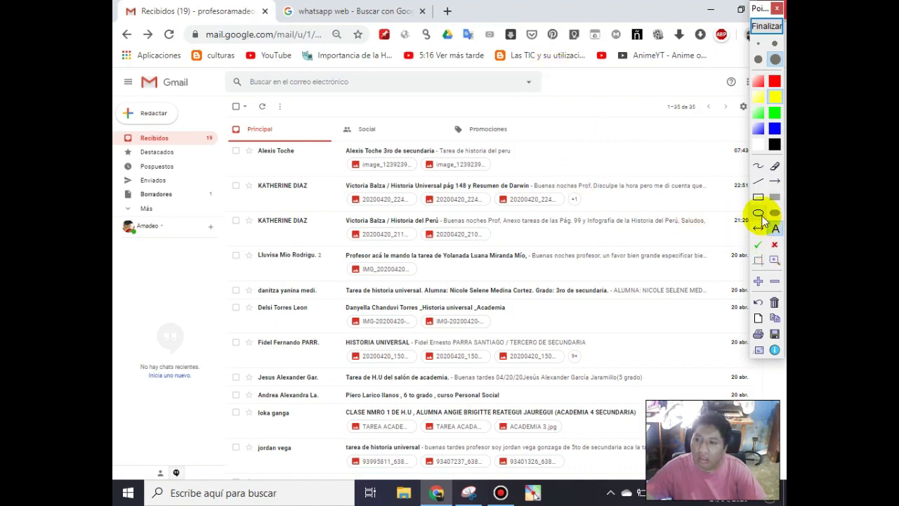
left_click(759, 214)
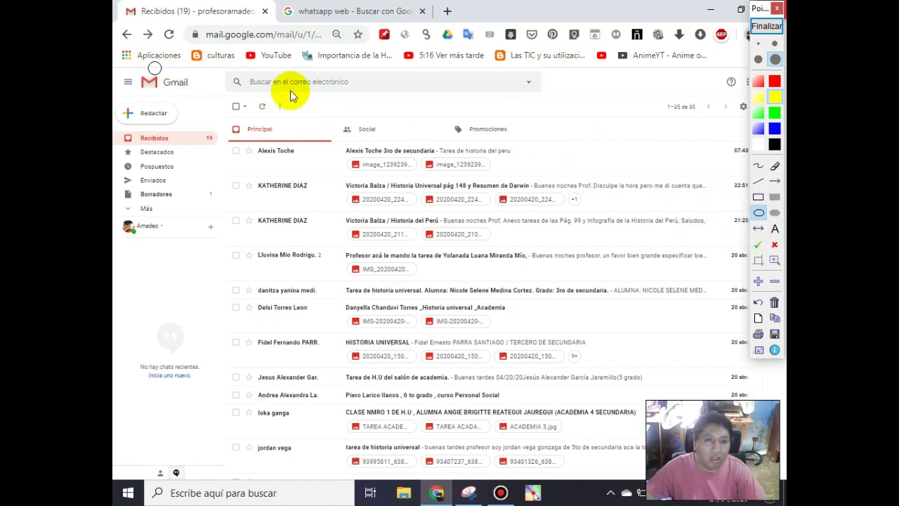
left_click(759, 43)
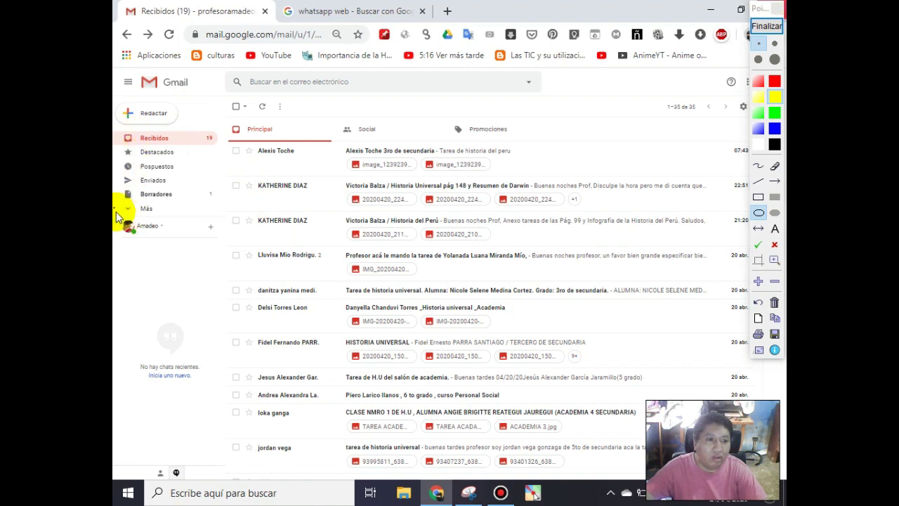
left_click_drag(115, 210, 171, 269)
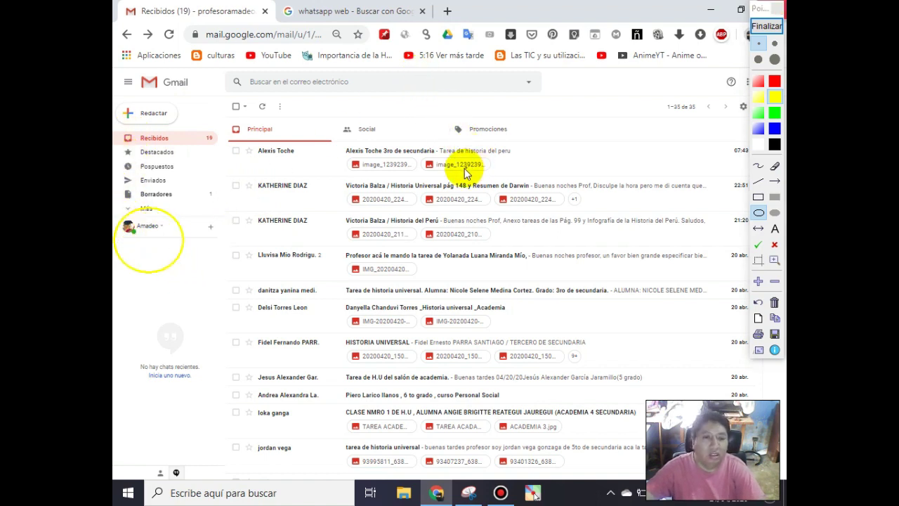
Circle the whole inbox message list with a large yellow ellipse, and erase that ellipse again
left_click_drag(211, 114, 674, 488)
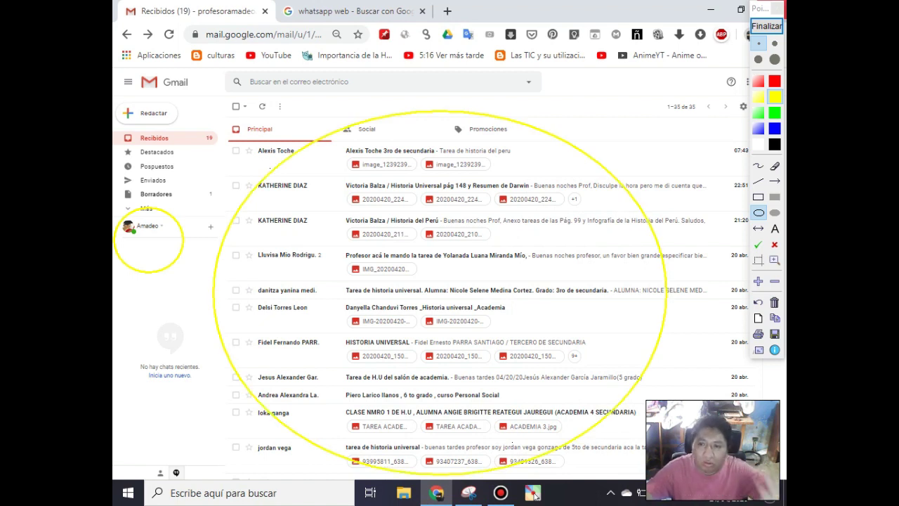
left_click(775, 167)
mouse_move(638, 221)
left_mouse_down()
mouse_move(588, 161)
mouse_move(502, 119)
mouse_move(344, 125)
mouse_move(235, 207)
mouse_move(224, 337)
mouse_move(242, 385)
mouse_move(294, 438)
mouse_move(267, 420)
mouse_move(421, 472)
mouse_move(520, 461)
mouse_move(619, 391)
mouse_move(650, 349)
mouse_move(656, 219)
mouse_move(690, 327)
mouse_move(558, 137)
mouse_move(502, 153)
left_mouse_up()
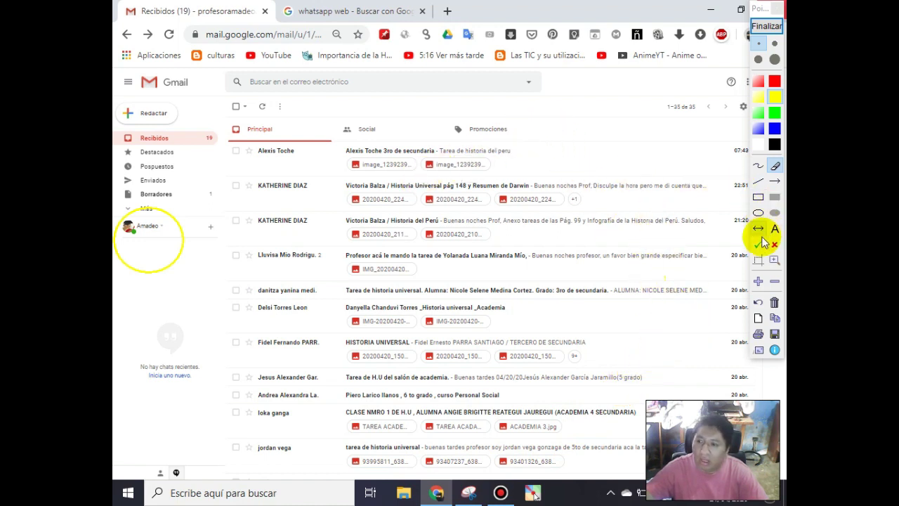
Draw yellow ellipses around the second message's sender, the first message's subject and its "Tarea de historia del peru" text
left_click(758, 212)
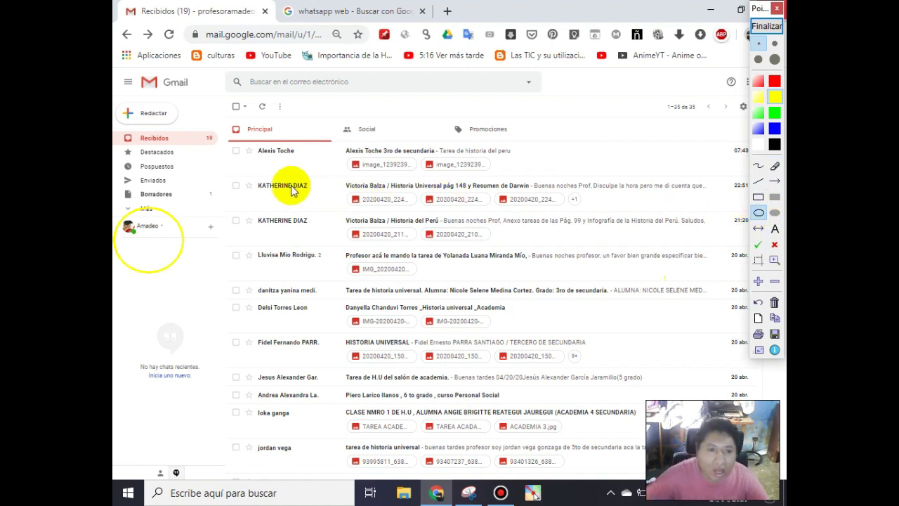
left_click_drag(250, 170, 305, 201)
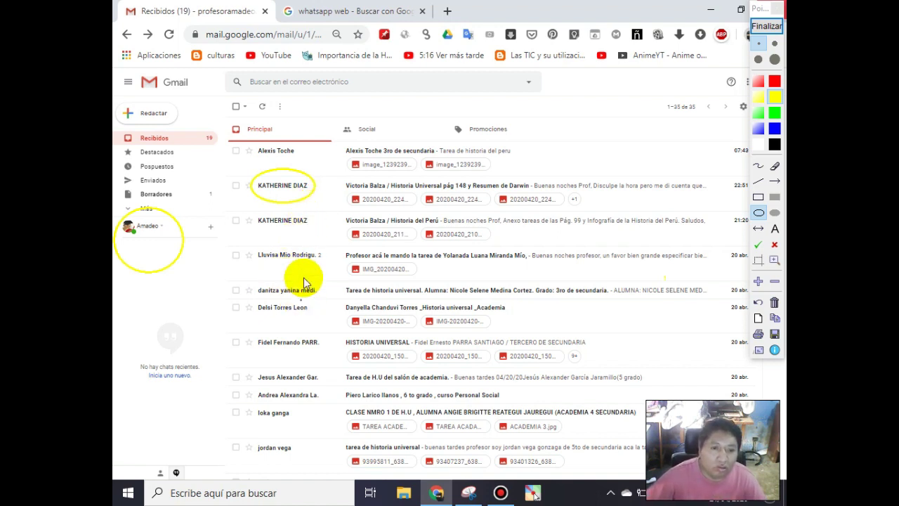
mouse_move(340, 139)
left_mouse_down()
mouse_move(360, 157)
mouse_move(438, 165)
left_mouse_up()
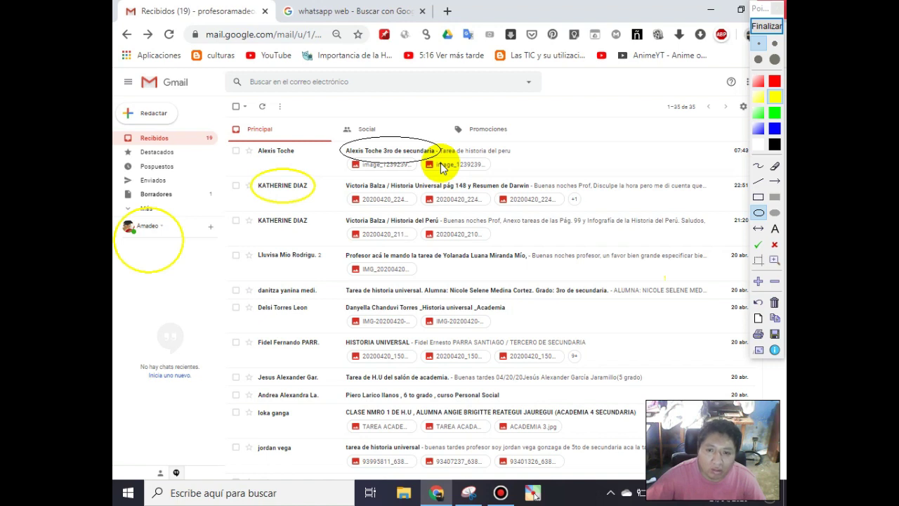
mouse_move(441, 145)
left_mouse_down()
mouse_move(492, 167)
mouse_move(511, 163)
left_mouse_up()
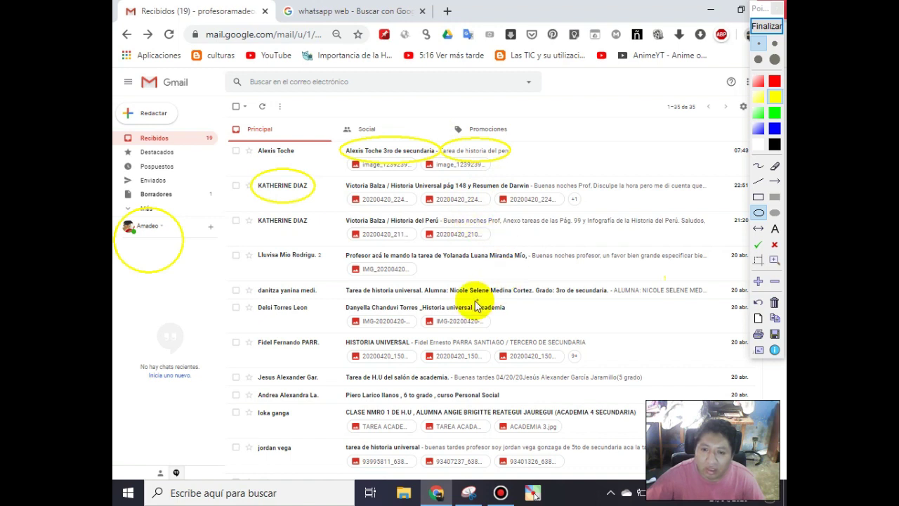
Circle the course title and student's name in the "Tarea de historia universal" and "HISTORIA UNIVERSAL" messages, and end the annotation
left_click_drag(339, 278, 510, 306)
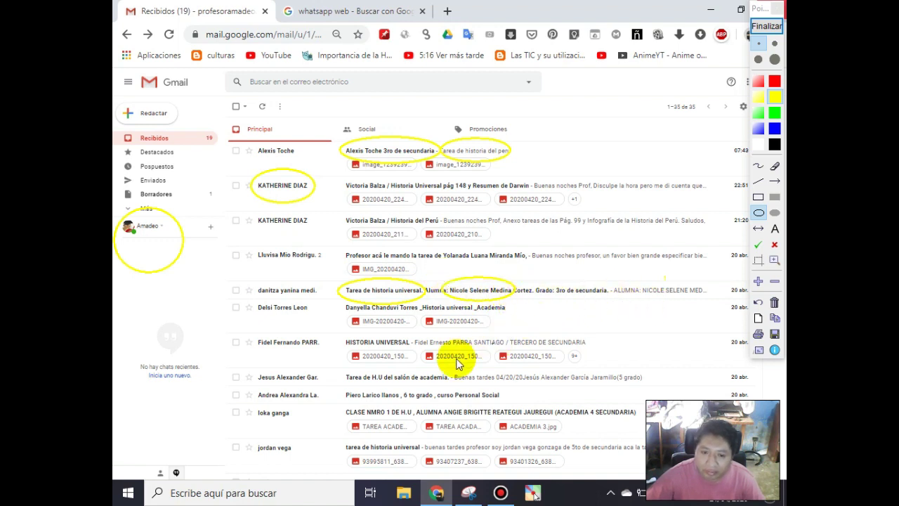
mouse_move(336, 333)
left_mouse_down()
mouse_move(354, 344)
mouse_move(471, 345)
mouse_move(510, 355)
left_mouse_up()
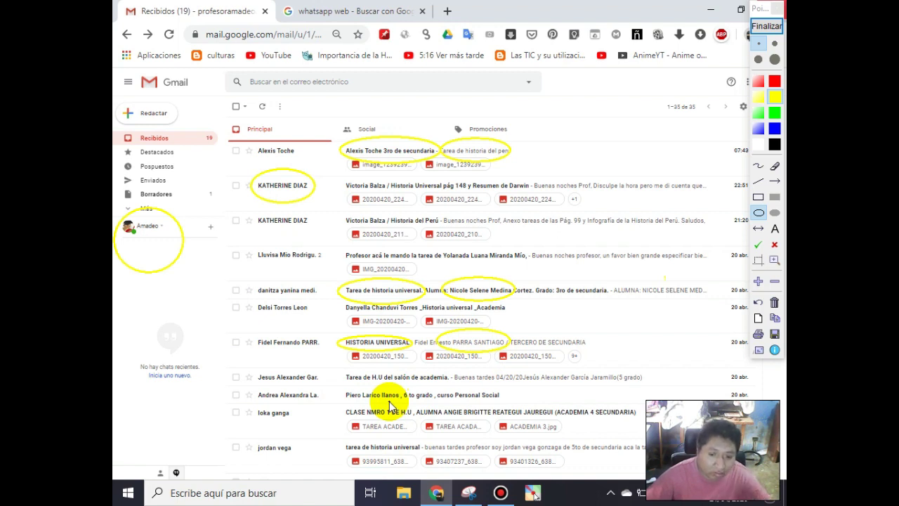
left_click(764, 27)
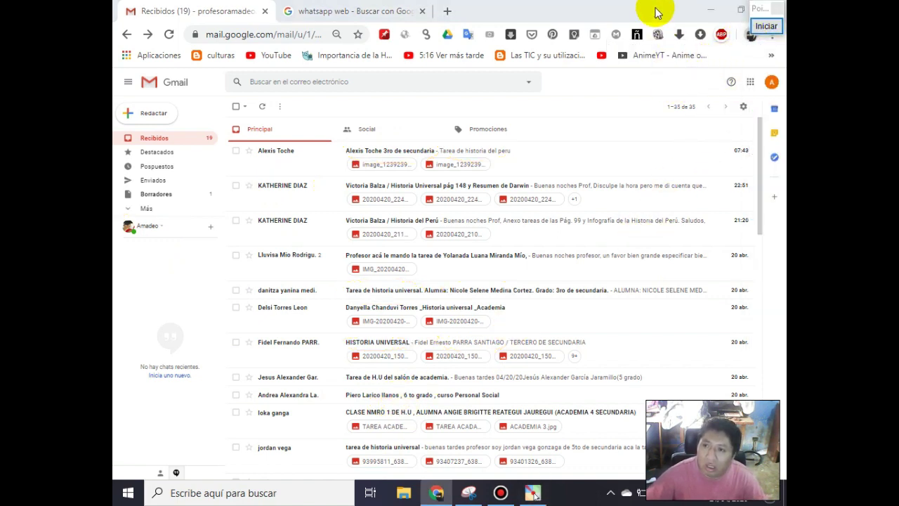
In a new annotation, circle the sender, subject and student's name of the "1 clase de H.U" message, and end the annotation
scroll(312, 277, "down", 5)
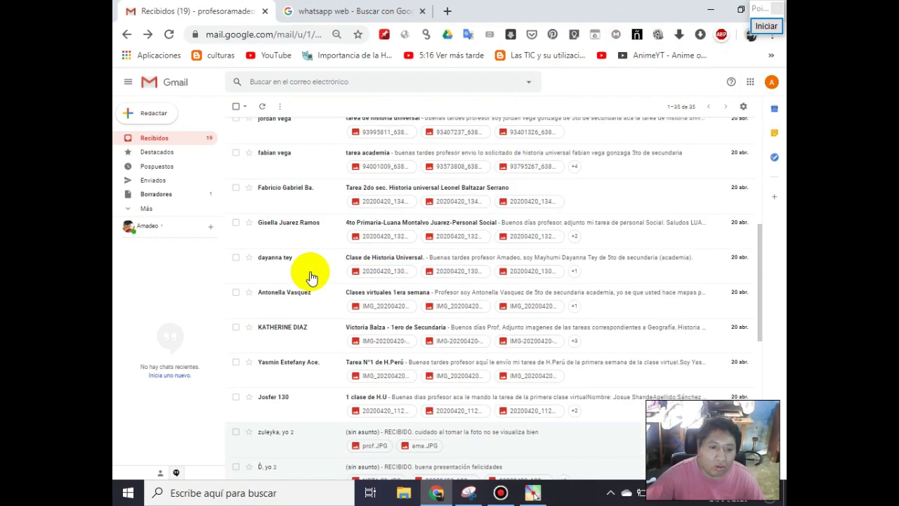
scroll(312, 277, "up", 3)
scroll(311, 277, "down", 2)
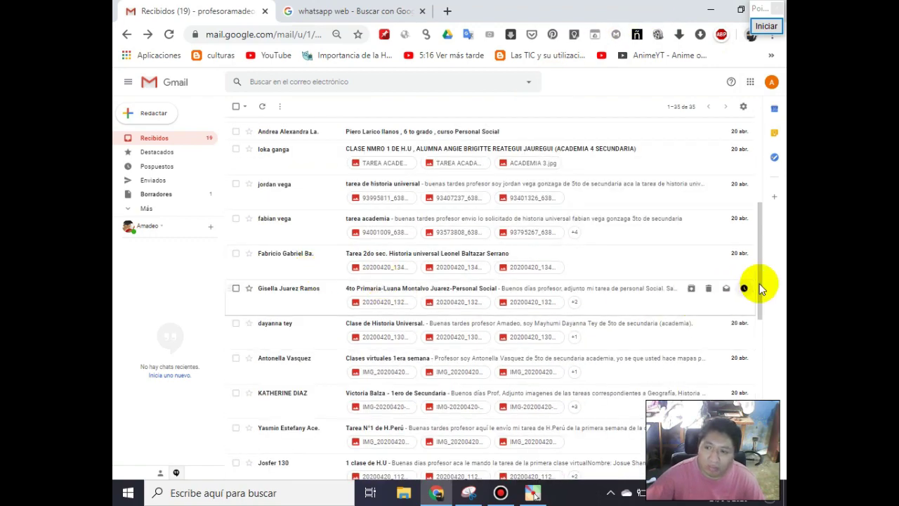
left_click_drag(764, 288, 759, 305)
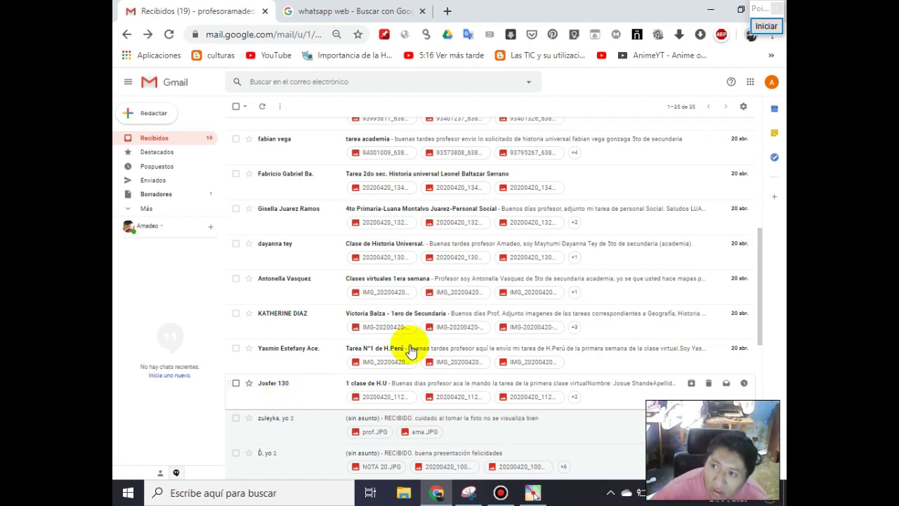
left_click(763, 33)
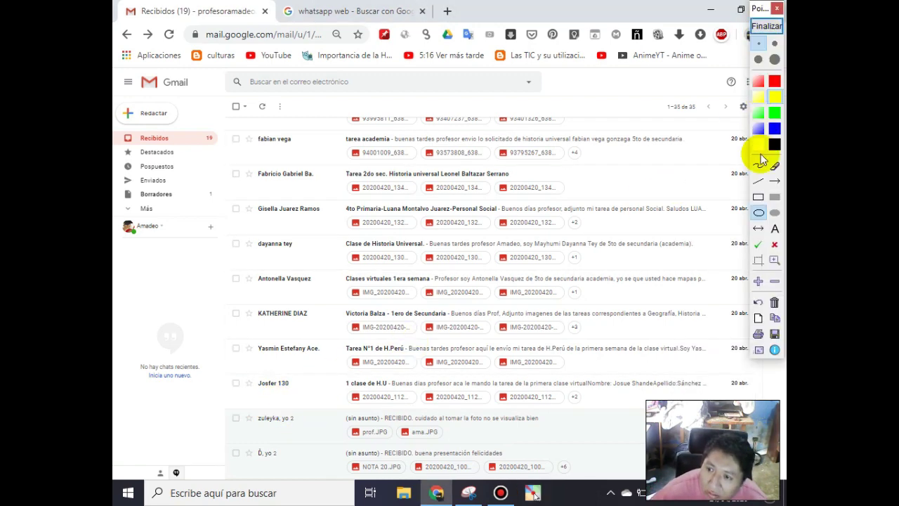
left_click(759, 212)
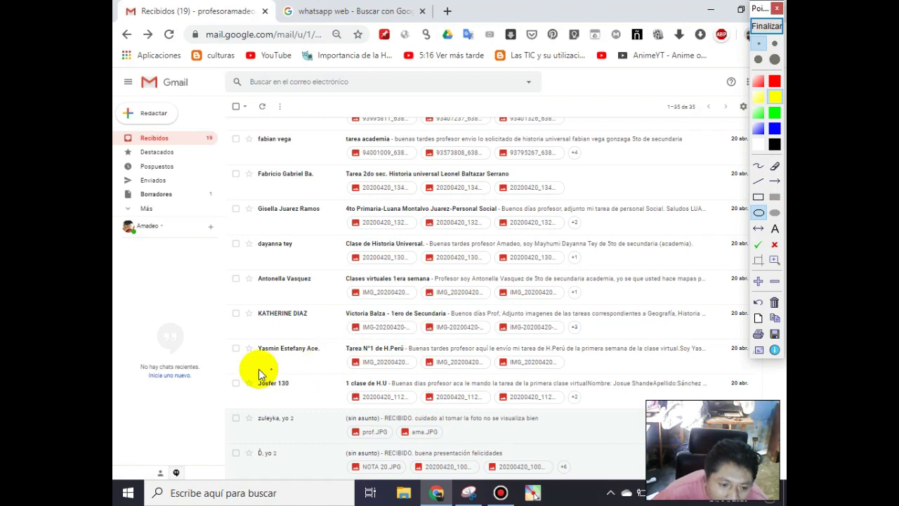
mouse_move(249, 373)
left_mouse_down()
mouse_move(271, 396)
mouse_move(297, 400)
left_mouse_up()
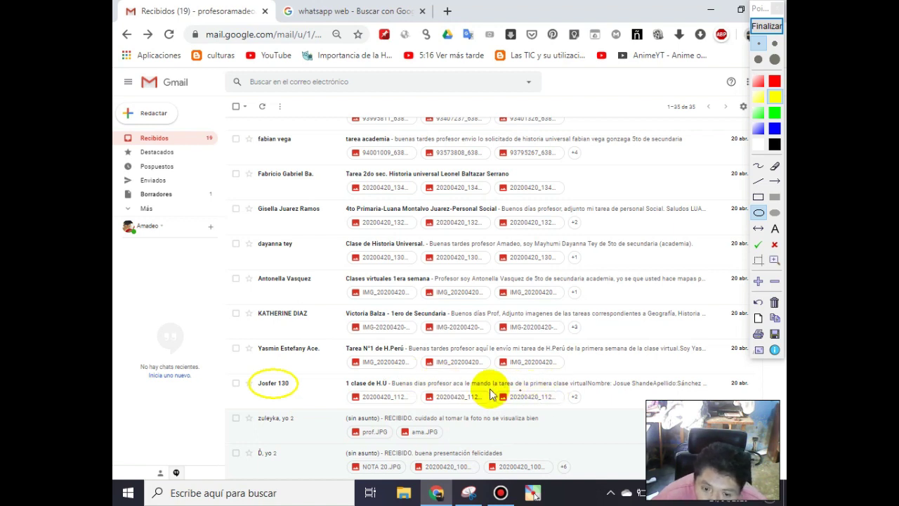
left_click_drag(340, 372, 393, 398)
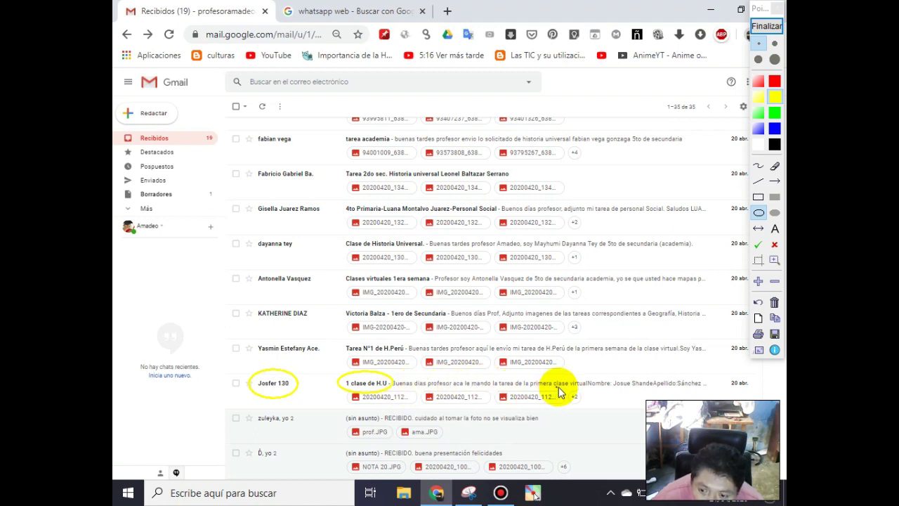
left_click_drag(589, 370, 705, 395)
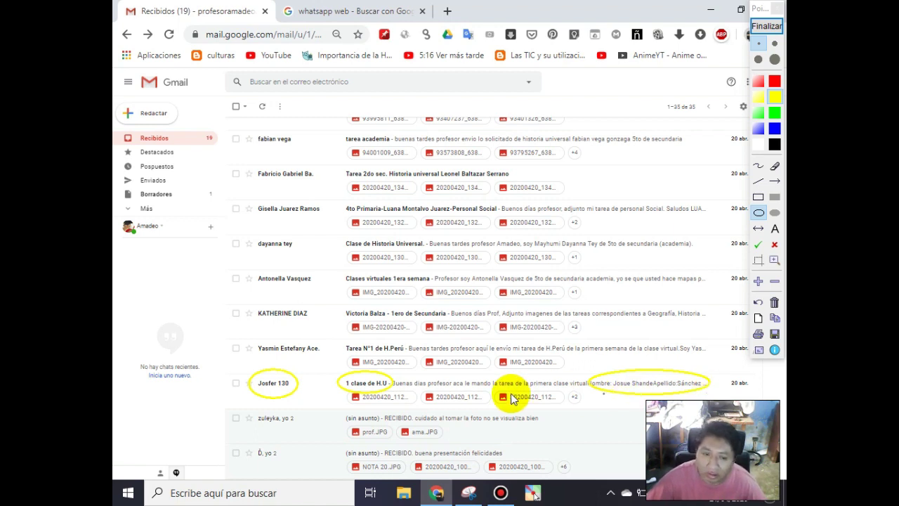
left_click(765, 27)
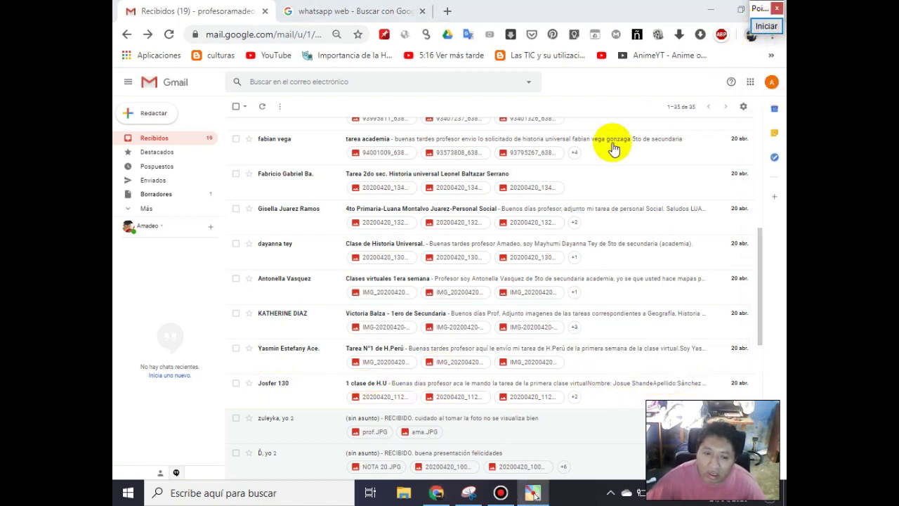
Open the "1 clase de H.U" email and view its first attachment, 20200420_112756.jpg, enlarged
mouse_move(270, 390)
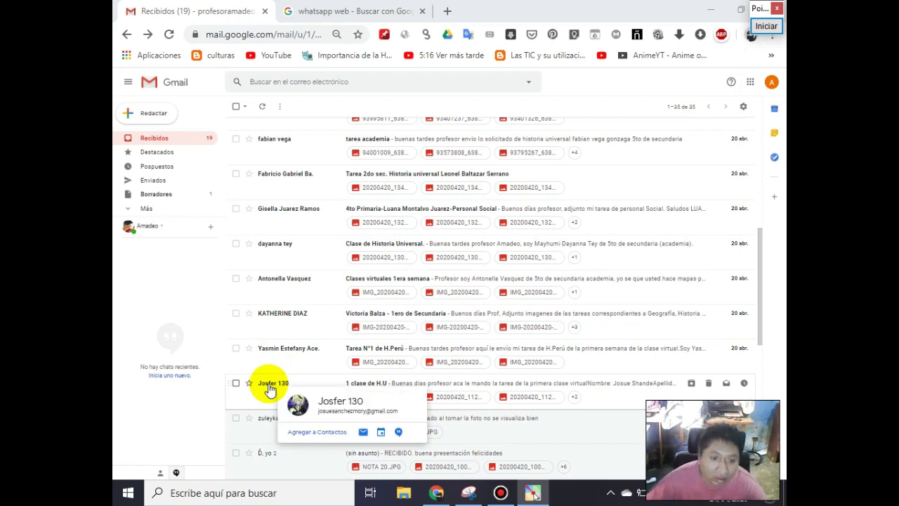
left_click(268, 387)
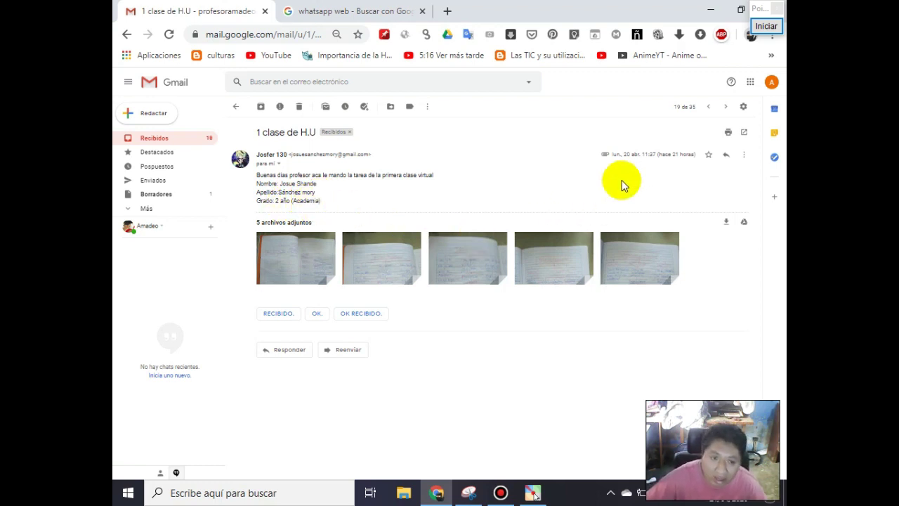
mouse_move(337, 254)
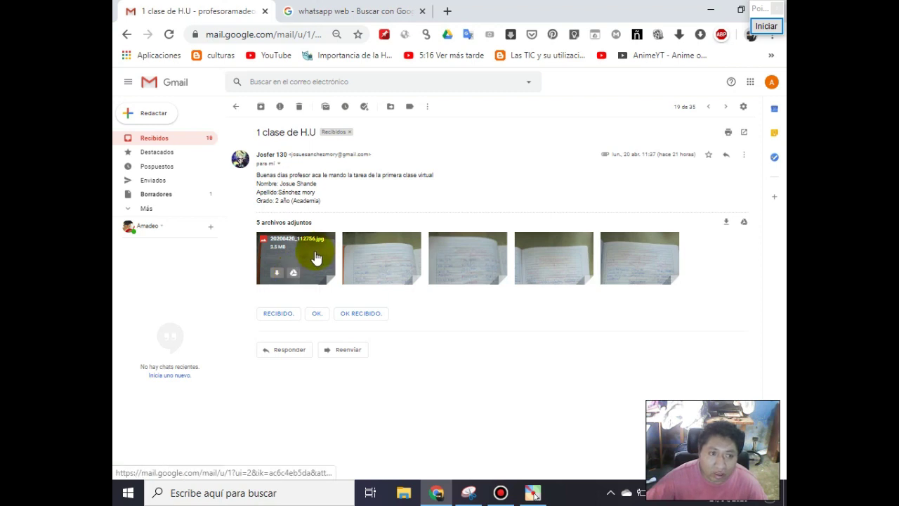
left_click(316, 257)
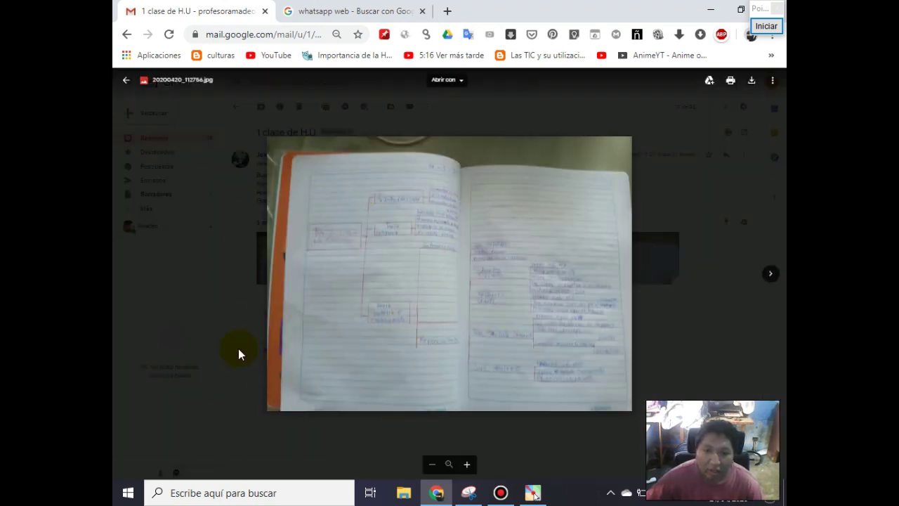
left_click(467, 464)
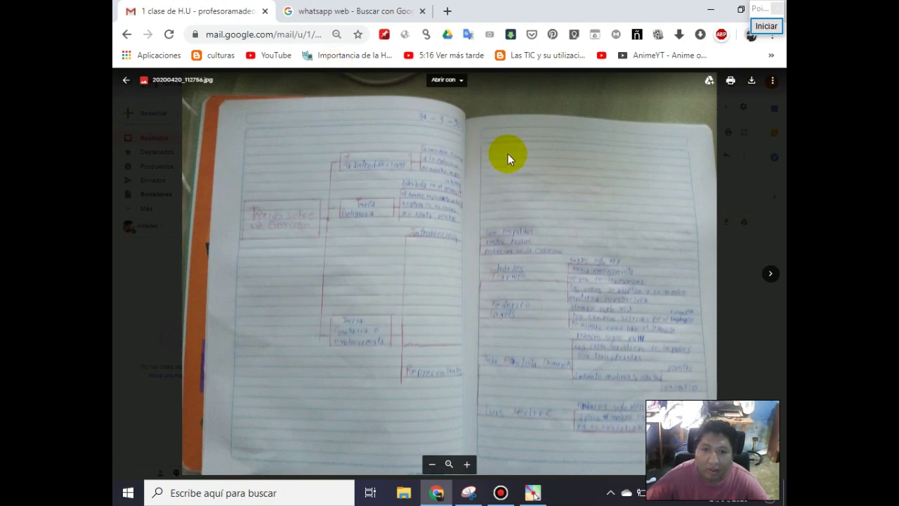
Page through the email's remaining notebook photos and return to the message
left_click(771, 275)
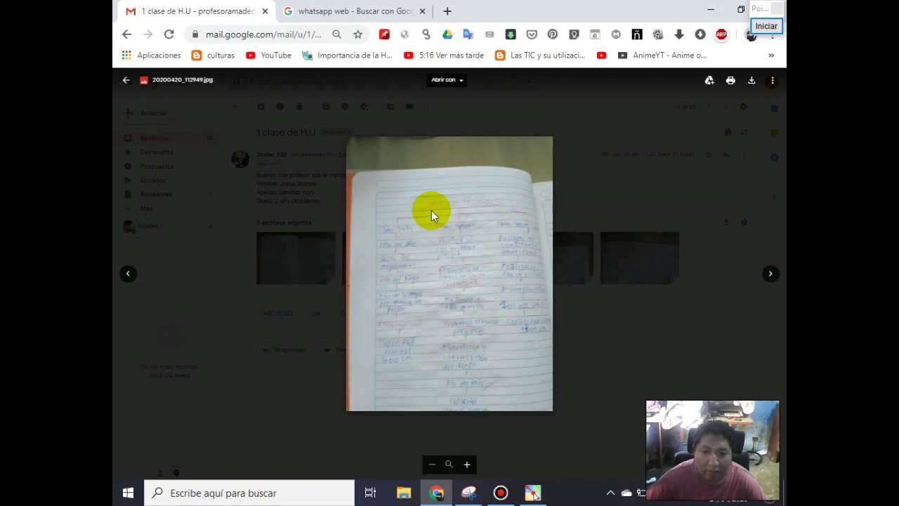
left_click(771, 276)
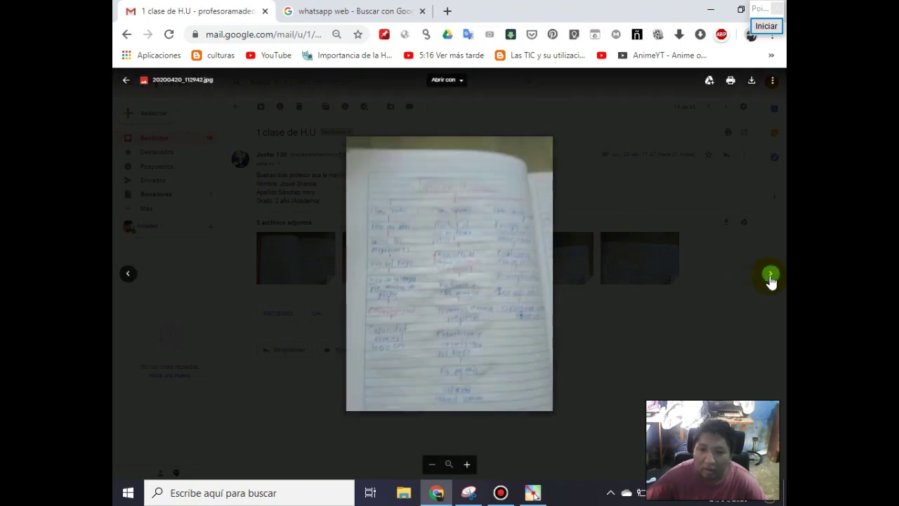
left_click(771, 275)
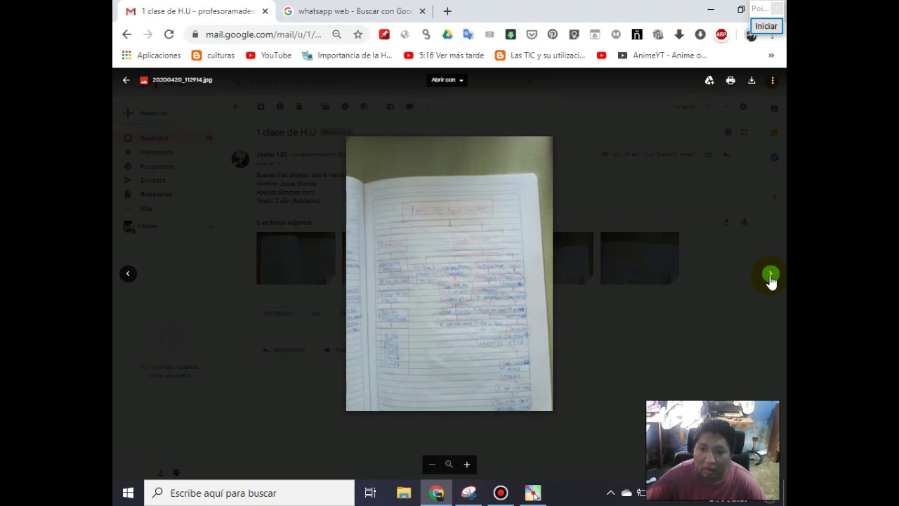
left_click(770, 277)
left_click(686, 203)
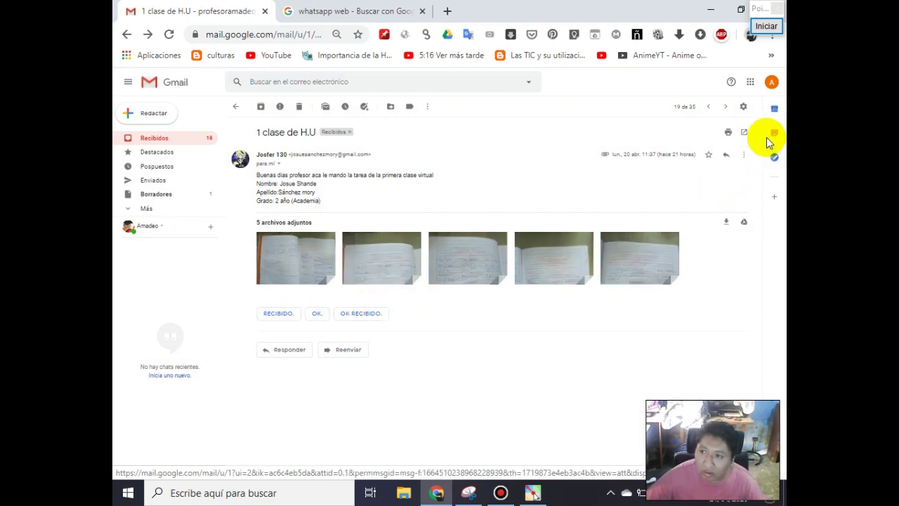
In a new annotation, circle the suggested replies "RECIBIDO.", "OK." and "OK RECIBIDO." below the photo attachments, and end the annotation
left_click(766, 26)
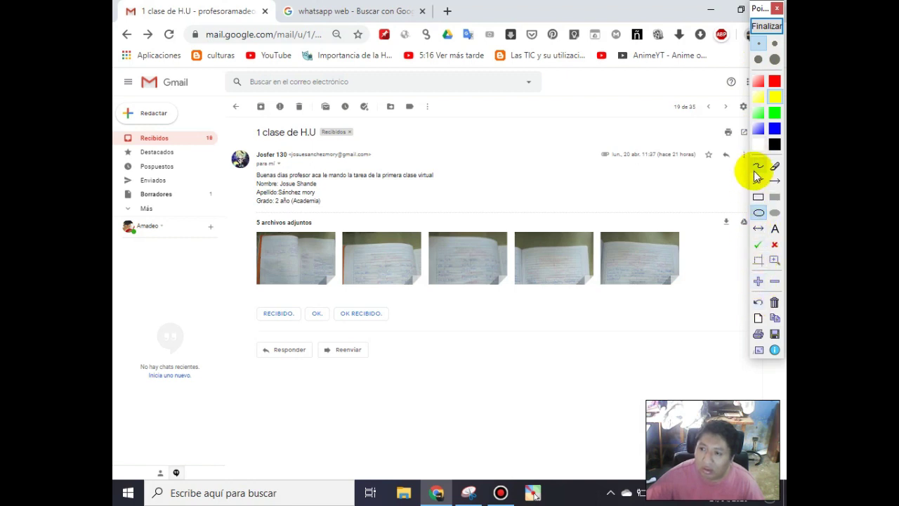
left_click(758, 212)
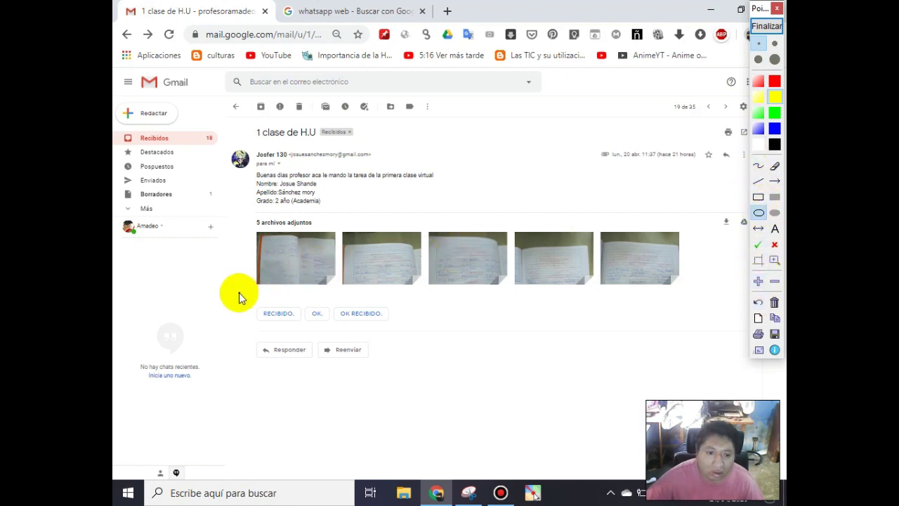
mouse_move(251, 299)
left_mouse_down()
mouse_move(277, 333)
mouse_move(303, 334)
left_mouse_up()
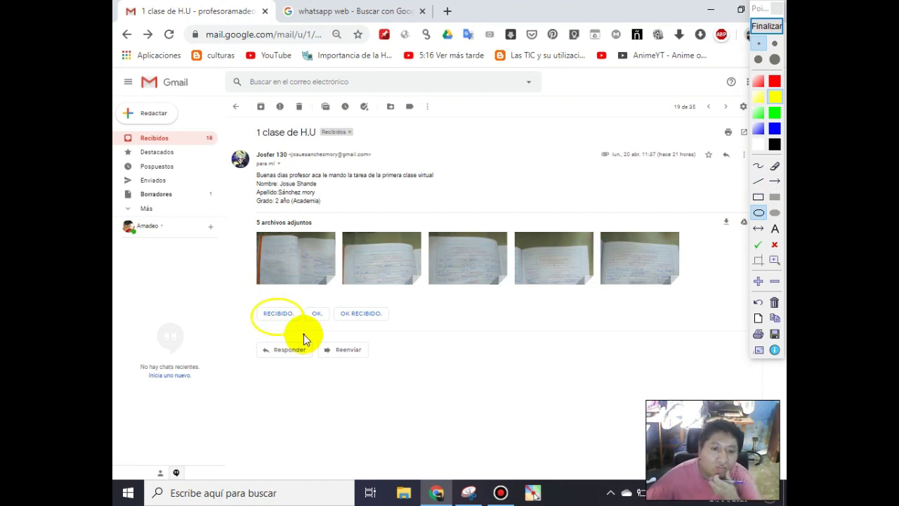
mouse_move(303, 304)
left_mouse_down()
mouse_move(327, 330)
mouse_move(361, 322)
mouse_move(389, 328)
left_mouse_up()
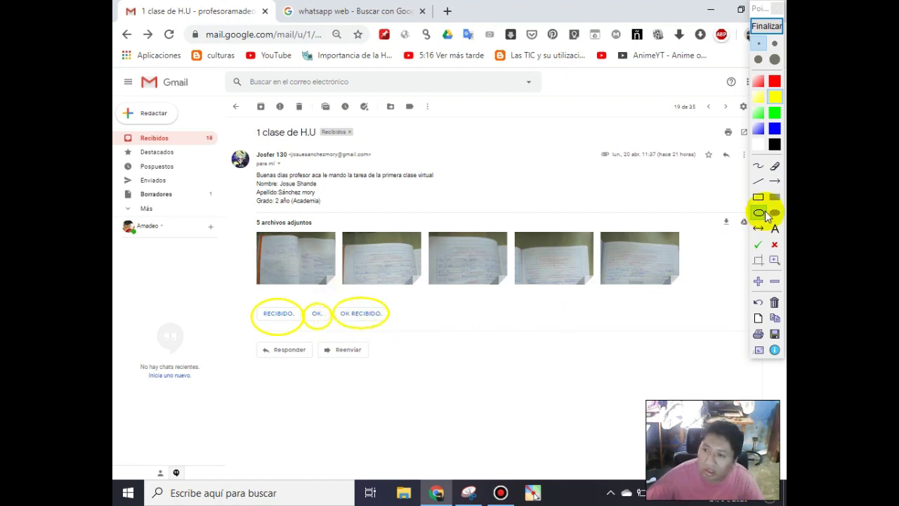
left_click(766, 26)
left_click(725, 185)
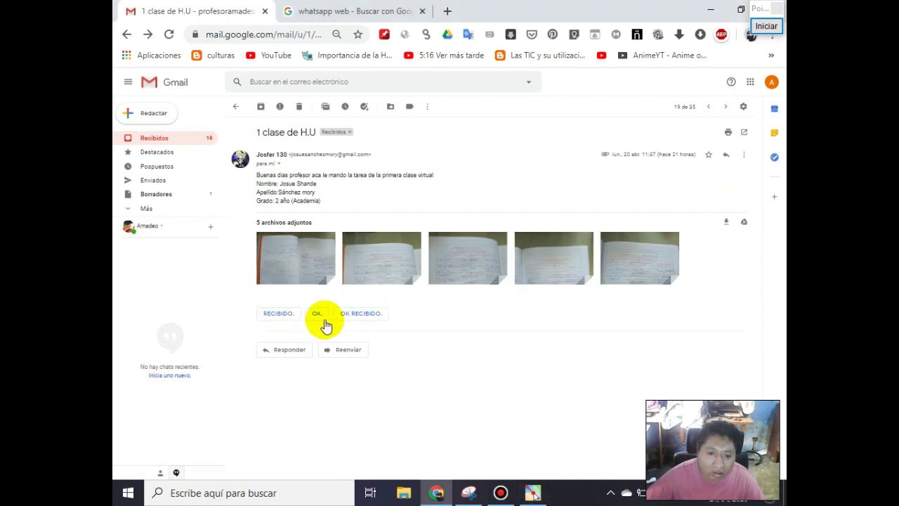
Start a reply from the suggestion "OK RECIBIDO." and add "no se olvide de sus margenes" to it
left_click(357, 314)
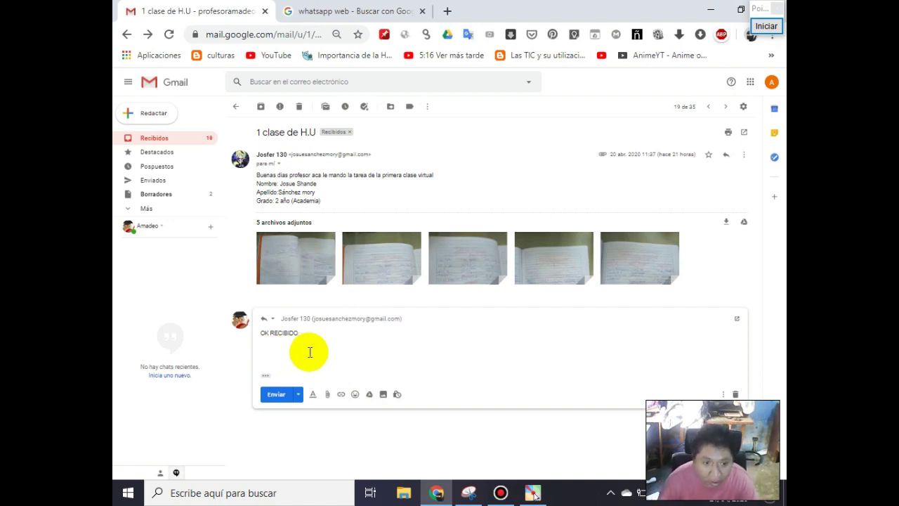
type("ro se a")
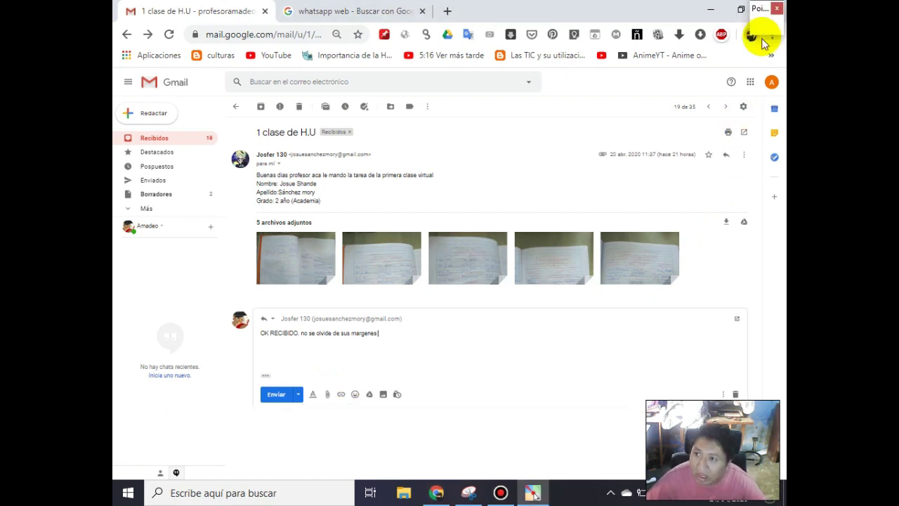
In a new annotation, circle the reply's option for attaching files, and end the annotation
mouse_move(762, 11)
left_click(758, 212)
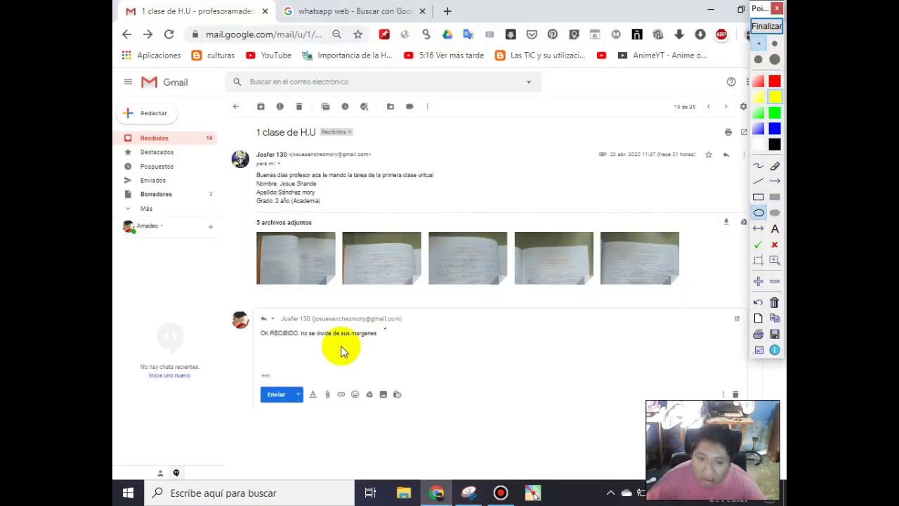
left_click_drag(317, 381, 334, 409)
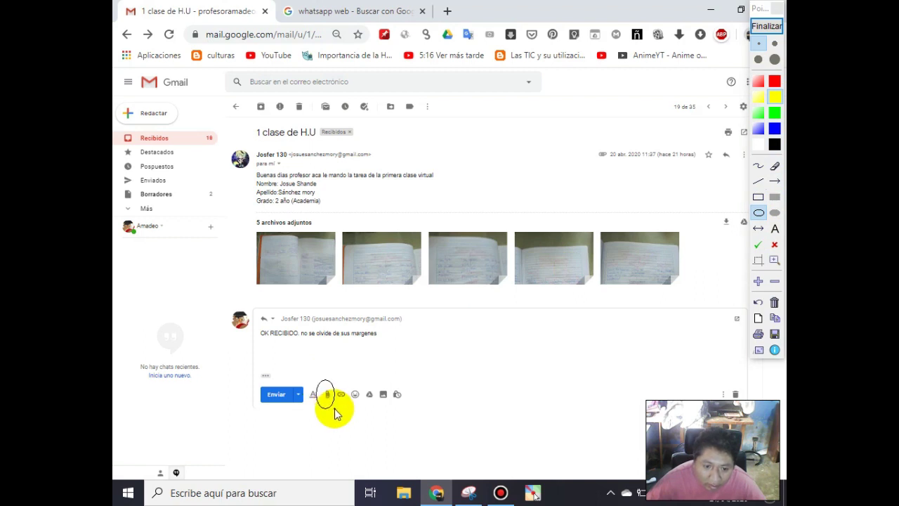
left_click(328, 396)
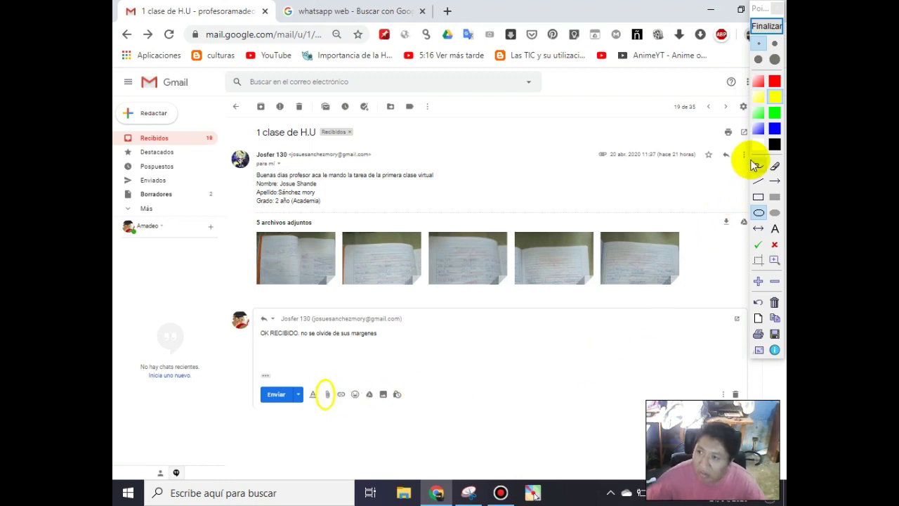
left_click(762, 28)
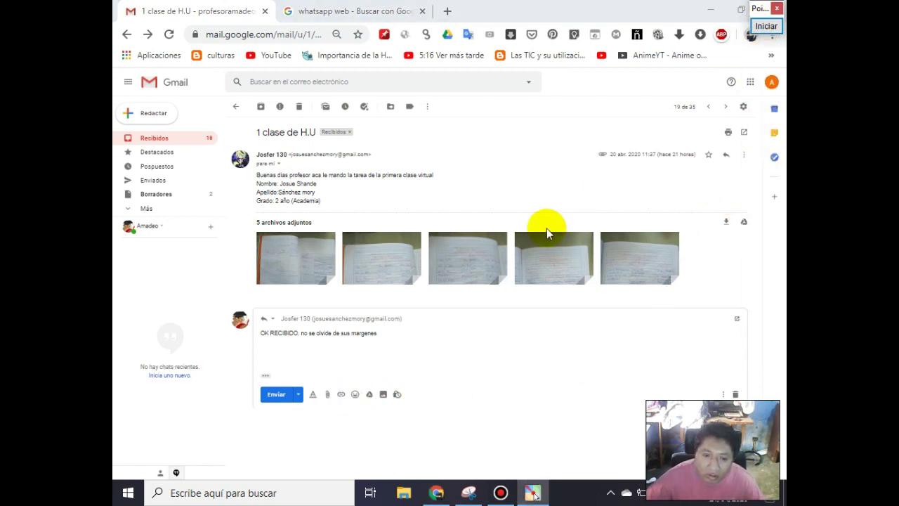
Open the file chooser for attaching a file to the reply and annotate the screen below it with the text "puedo subir imágenes"
left_click(327, 396)
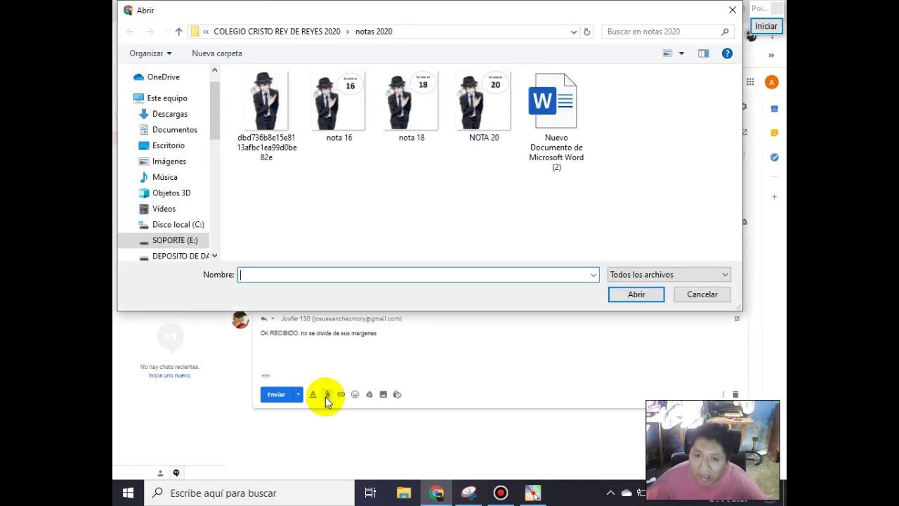
left_click(766, 26)
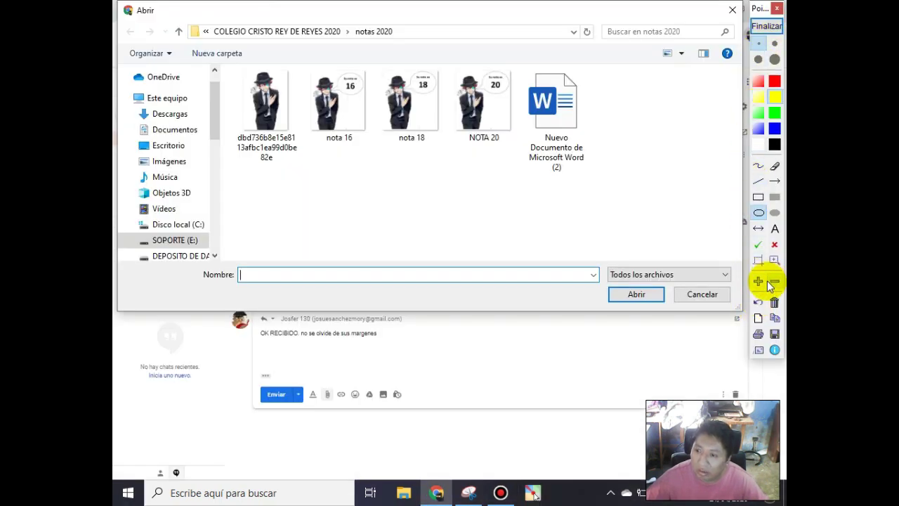
left_click(775, 229)
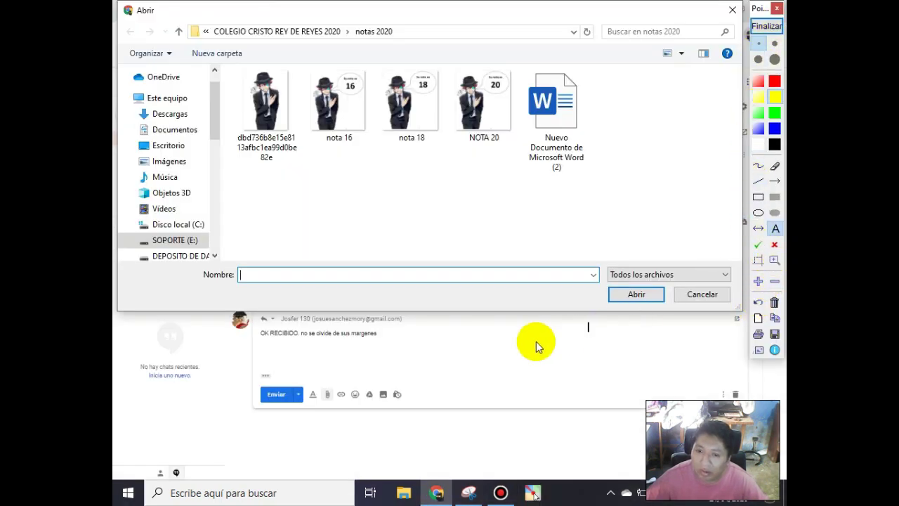
left_click(452, 338)
type("puede")
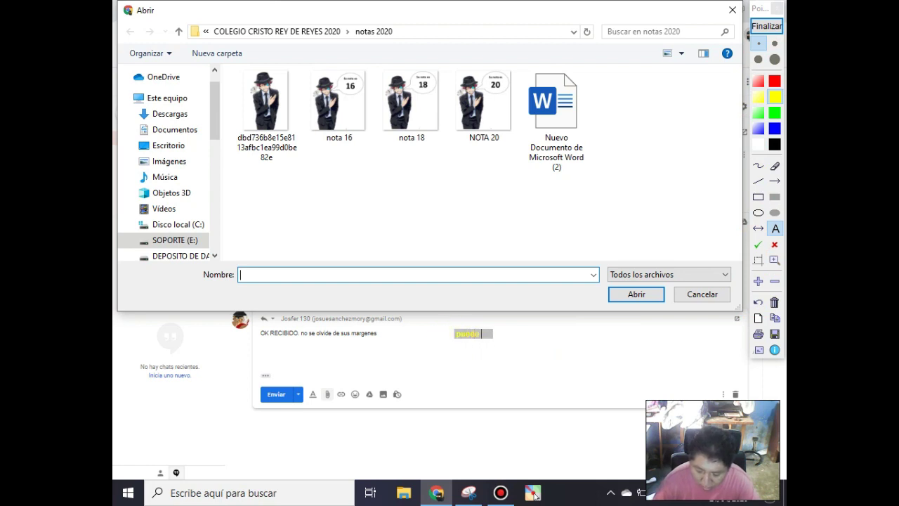
type(" subir imagenes")
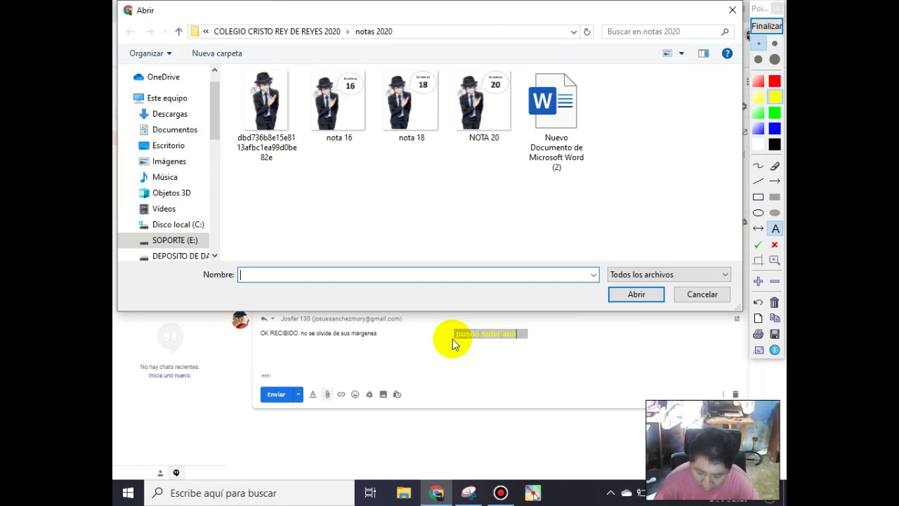
key("BackSpace")
key("BackSpace")
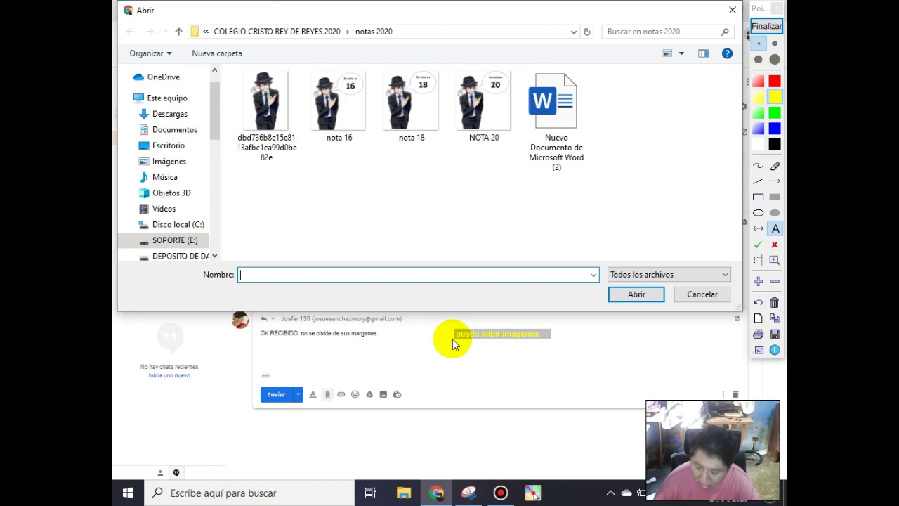
key("BackSpace")
key("BackSpace")
key("BackSpace")
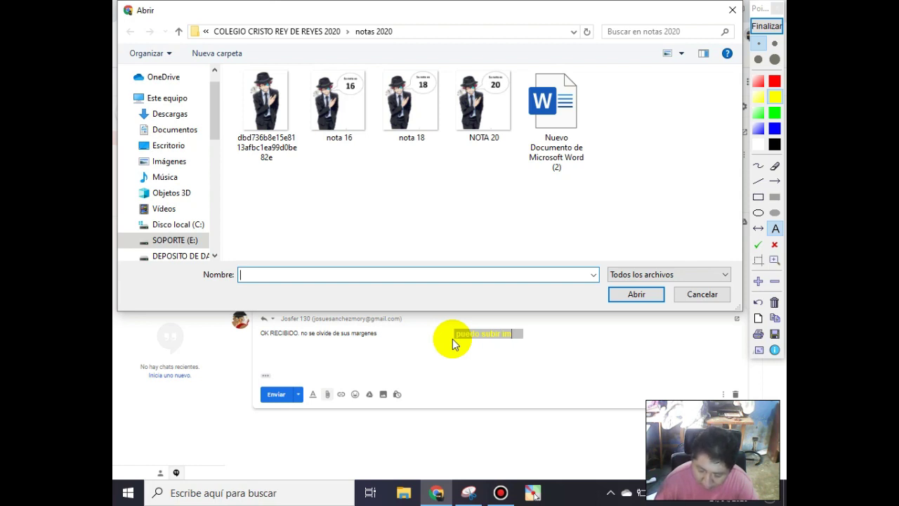
type("genes")
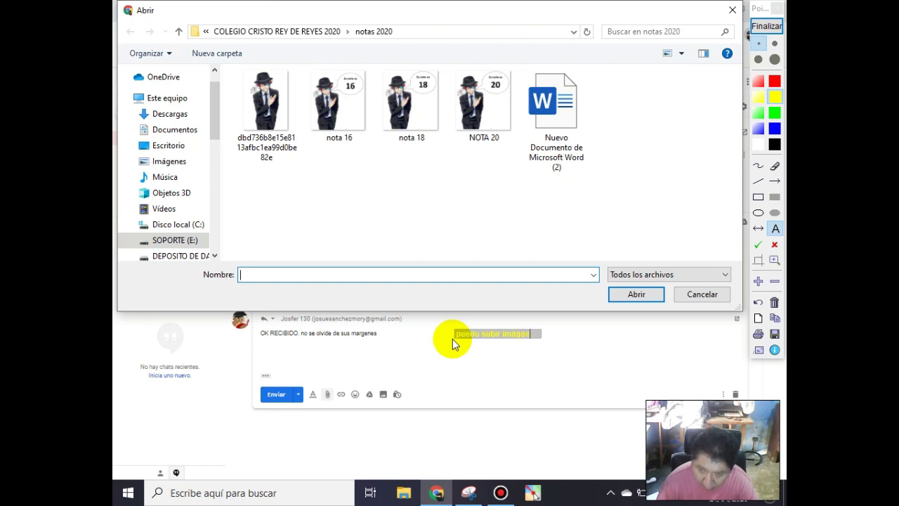
left_click(453, 339)
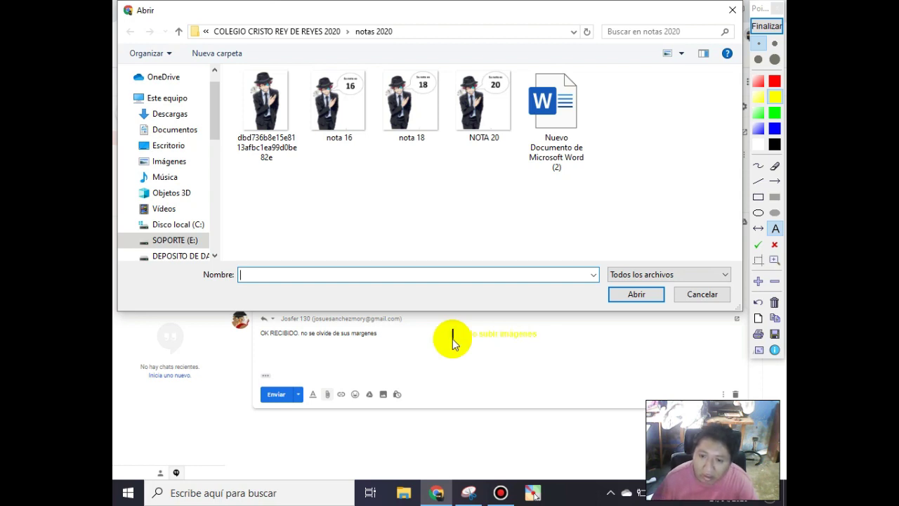
Add a second text annotation, "archivos de gran tamaño", below the first one
left_click(455, 357)
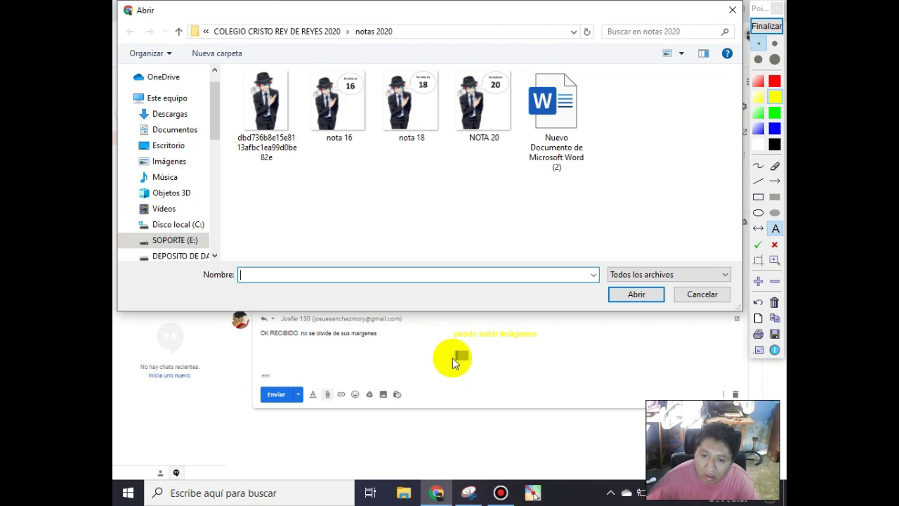
type("archivos")
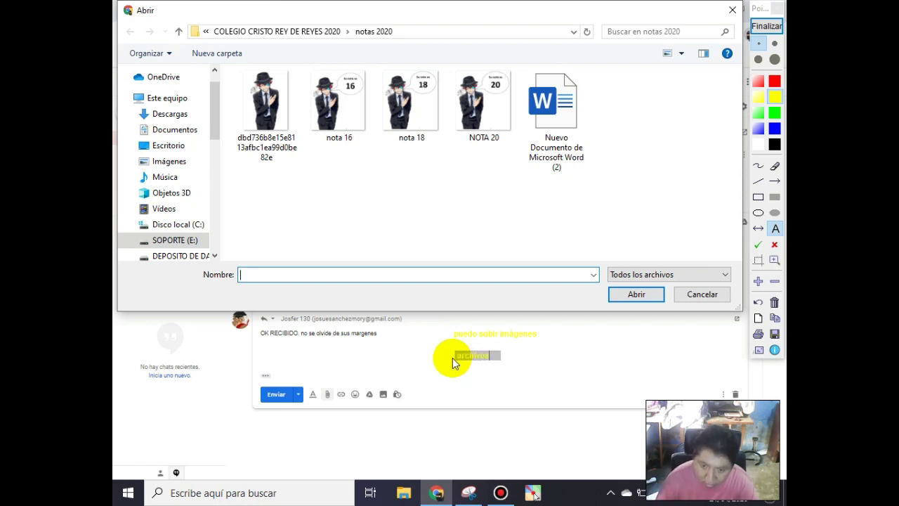
type(" de")
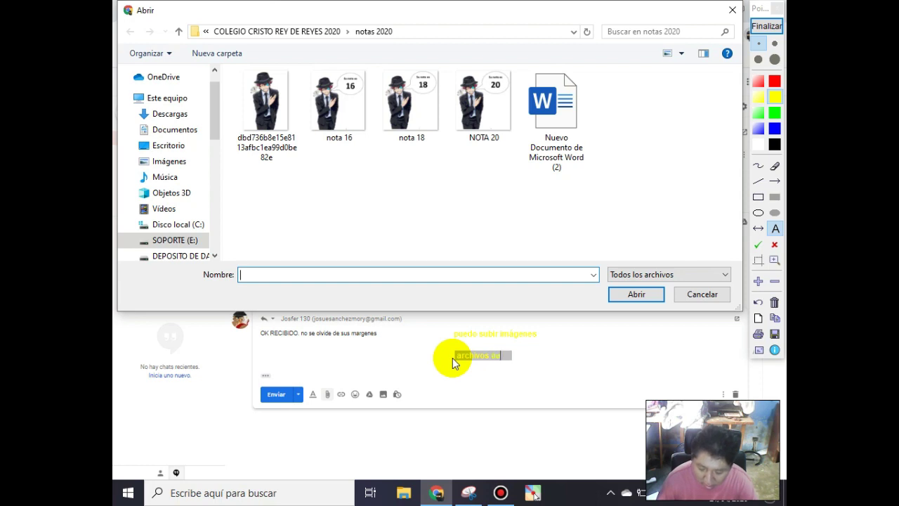
type(" gran tam")
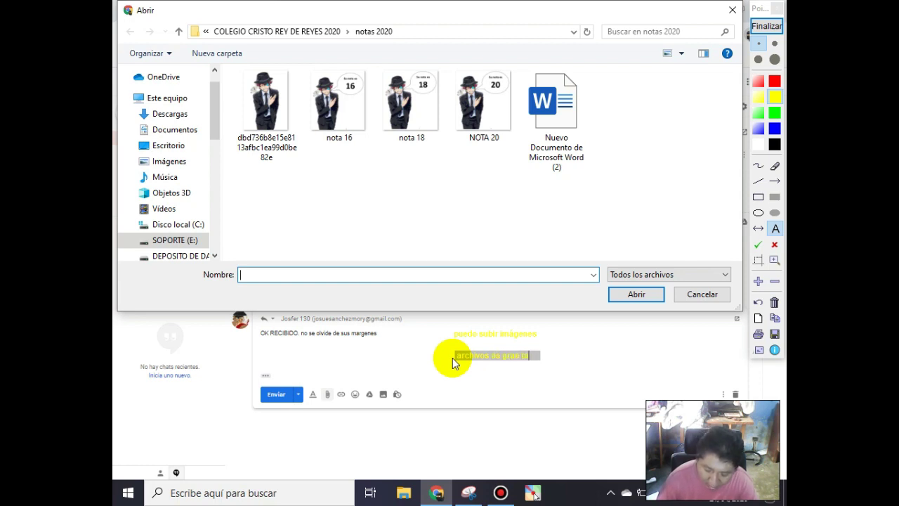
type("año")
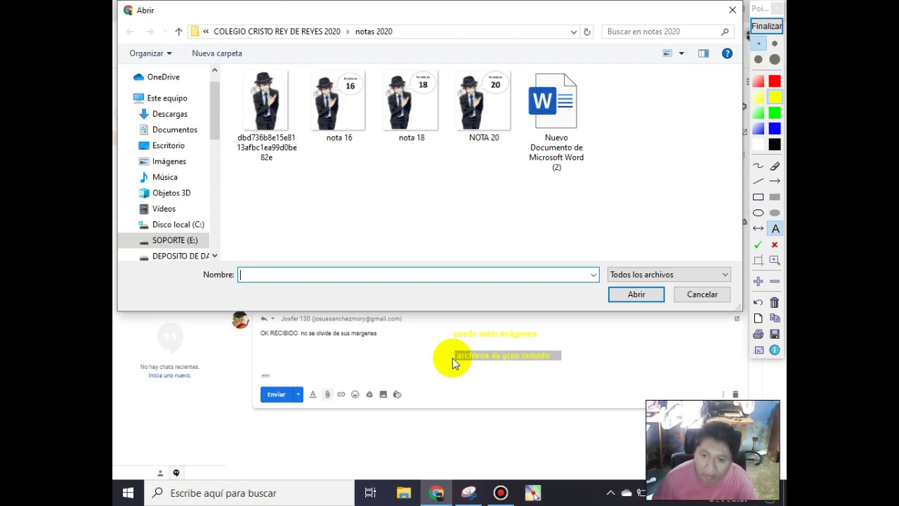
left_click(452, 358)
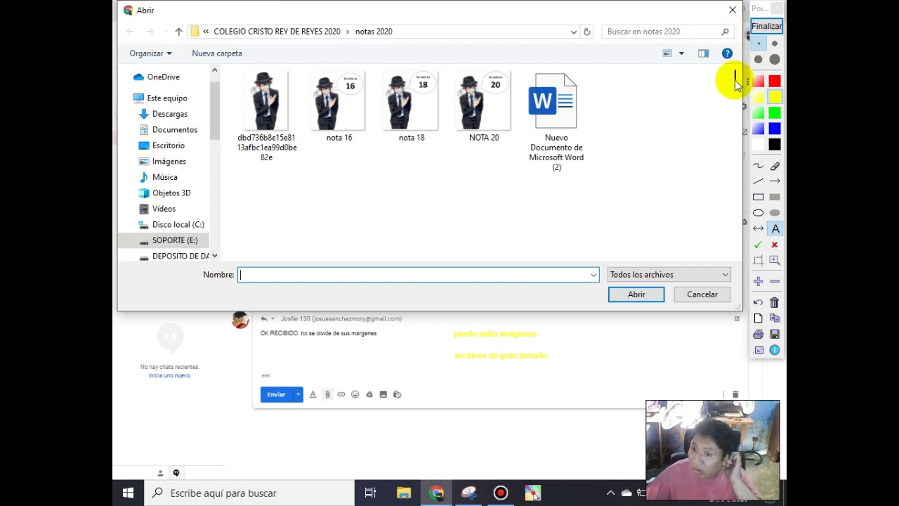
End the annotation and close the file chooser without attaching a file
left_click(653, 220)
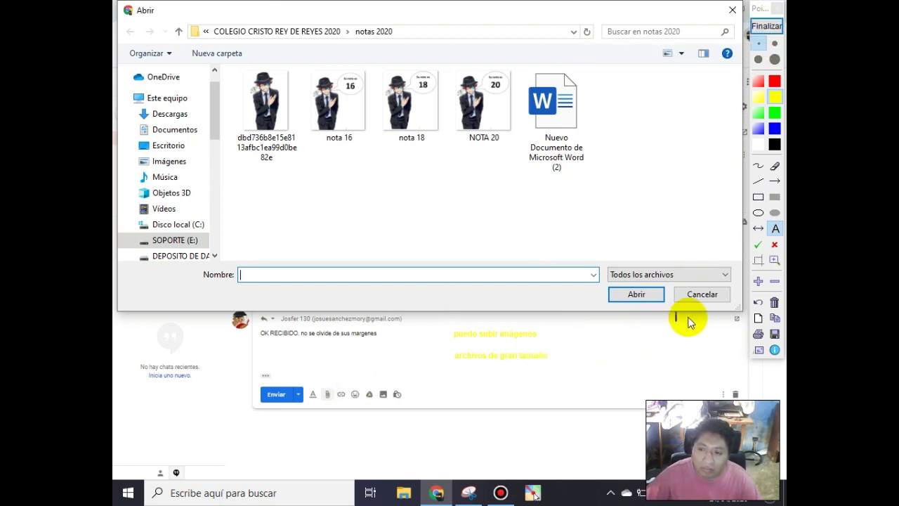
left_click(708, 294)
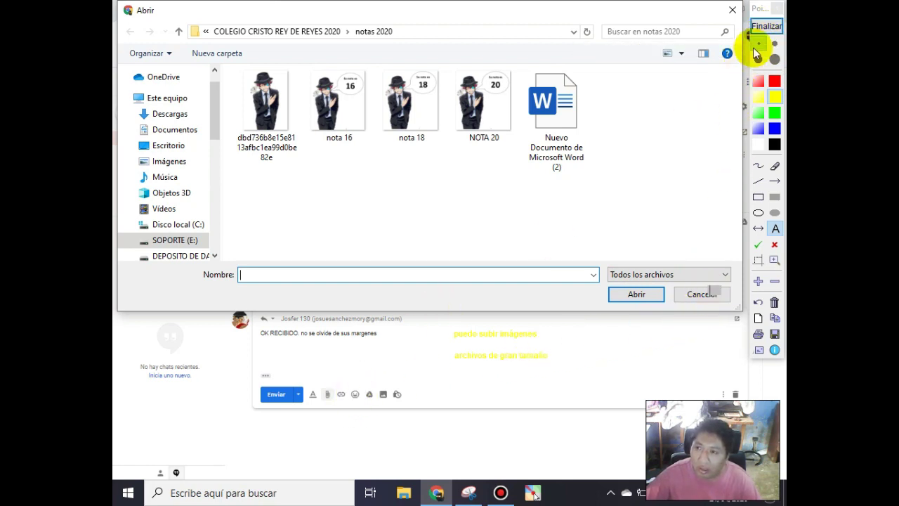
left_click(760, 24)
left_click(732, 10)
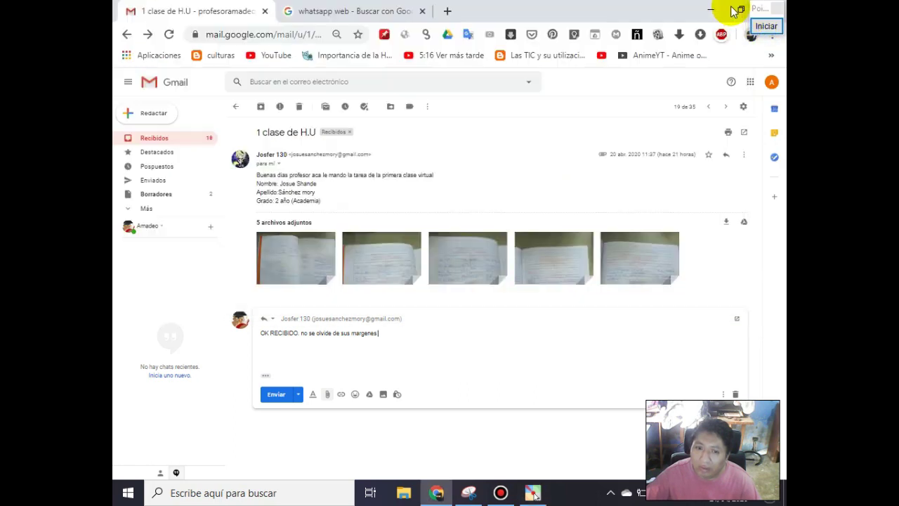
View the reply's link insertion dialog and close it without adding a link
left_click(341, 395)
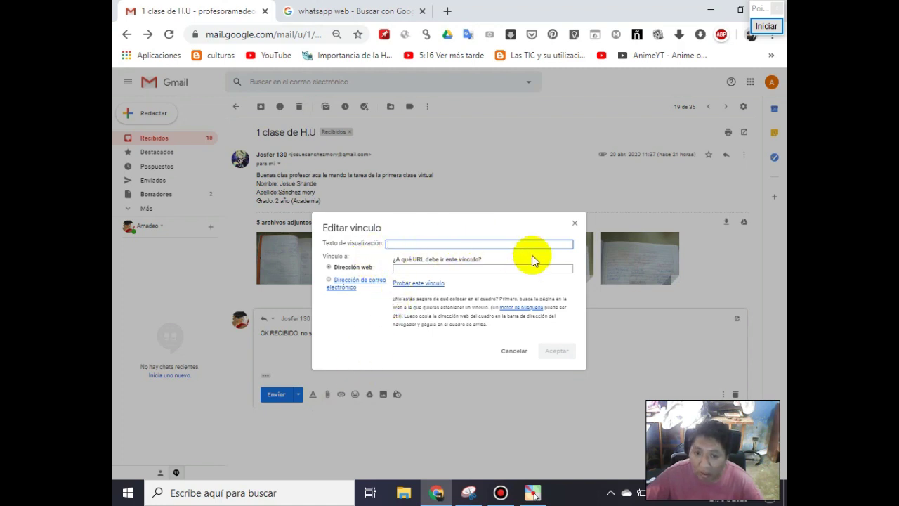
left_click(575, 225)
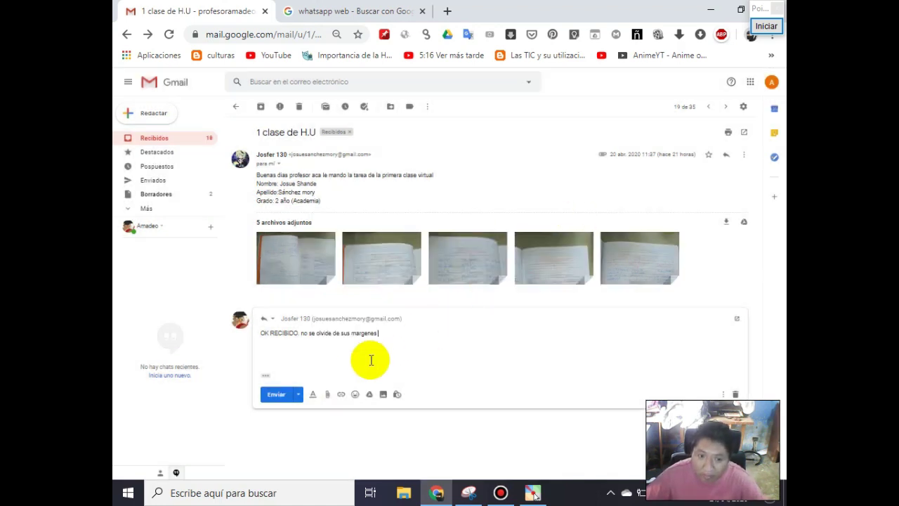
Browse the smiley emojis for the reply and insert a cat face after the text
left_click(355, 396)
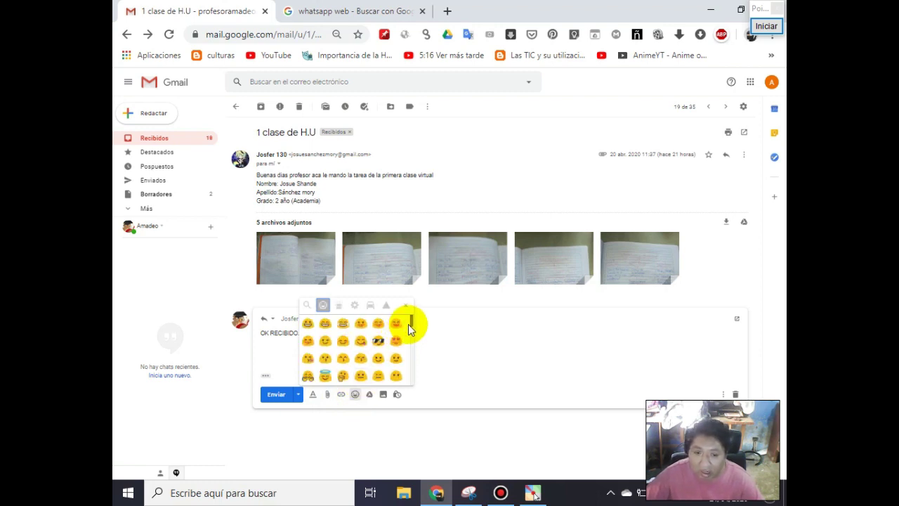
left_click_drag(409, 324, 411, 338)
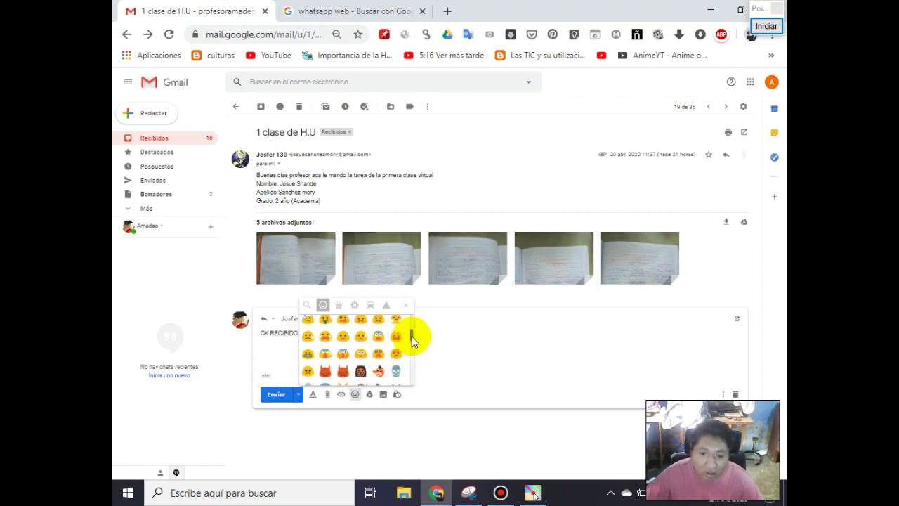
left_click_drag(411, 337, 413, 343)
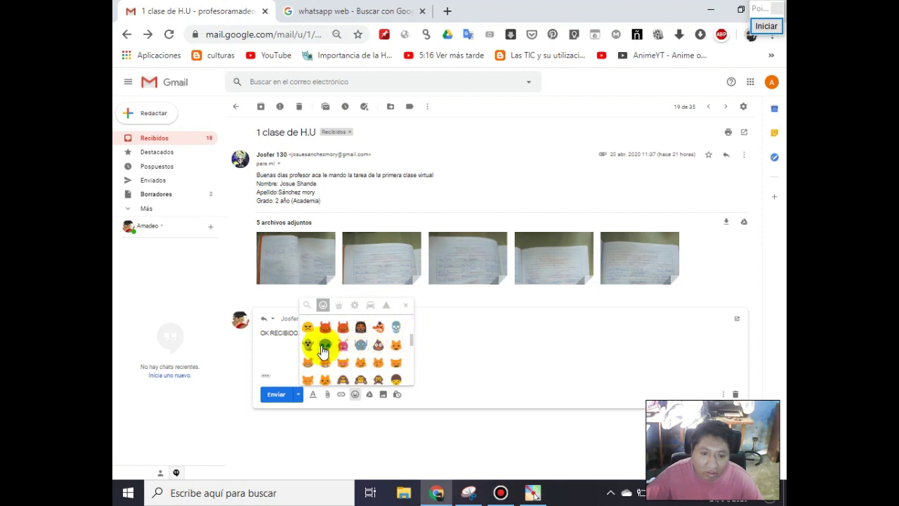
left_click(309, 364)
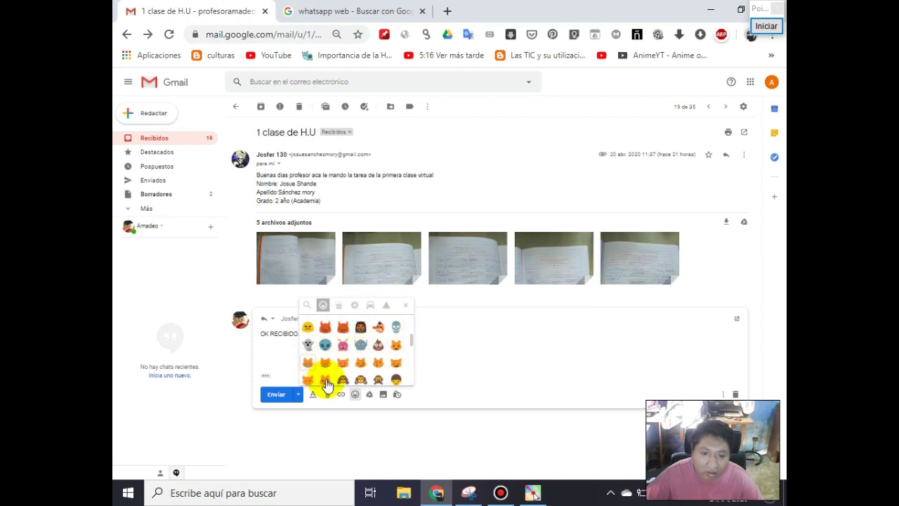
Browse the emoji picker's remaining categories, including animals and symbols, and close it without adding another emoji
left_click(339, 305)
left_click(354, 304)
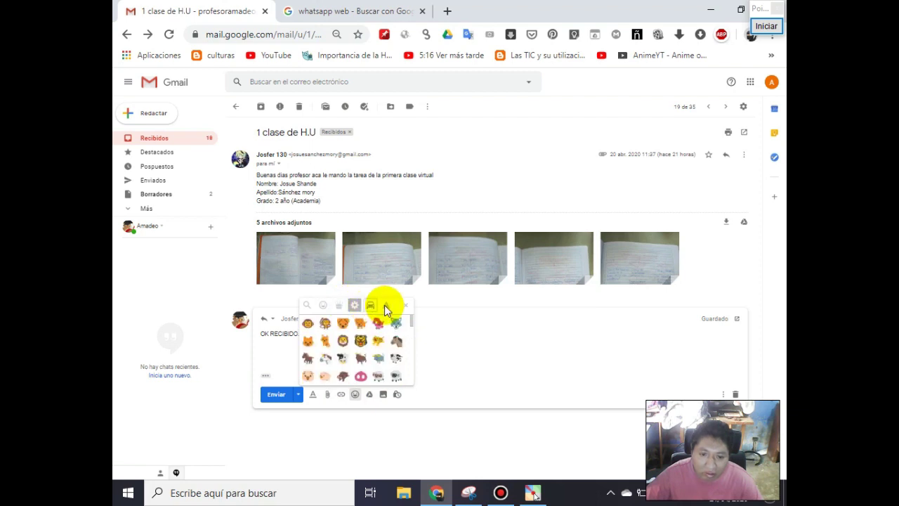
left_click(385, 305)
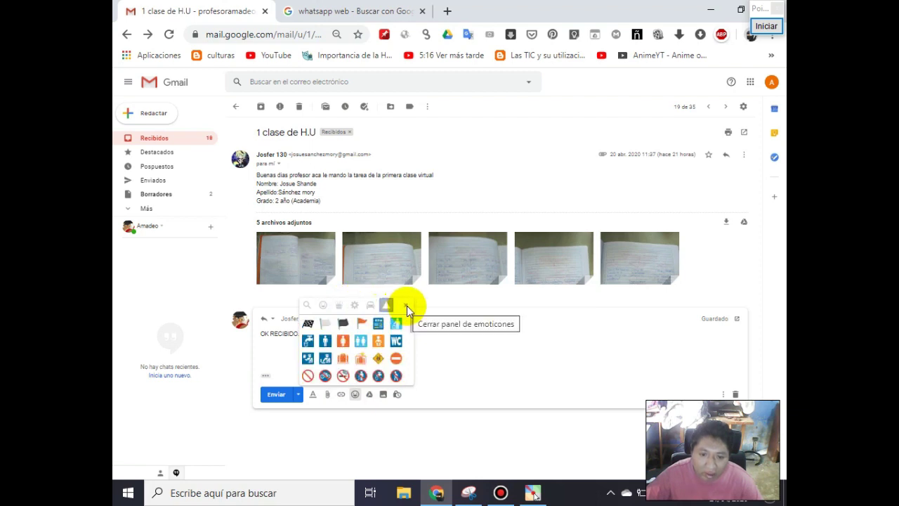
left_click(407, 306)
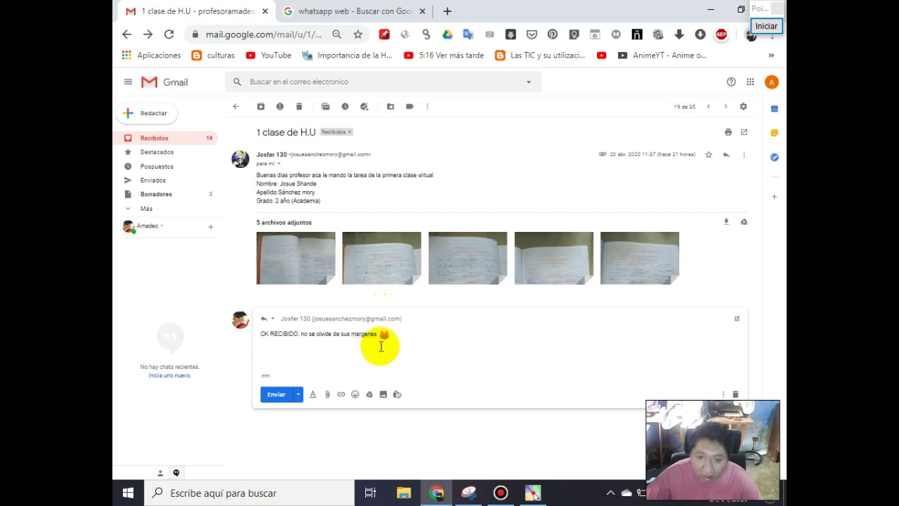
View the Google Drive file picker and the photo insertion options for albums, upload and web URL, closing both without inserting anything
left_click(369, 395)
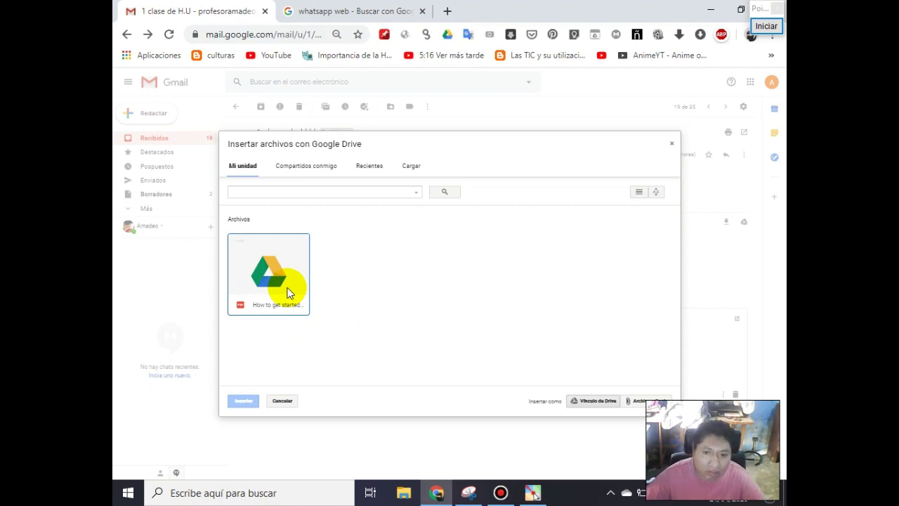
left_click(671, 144)
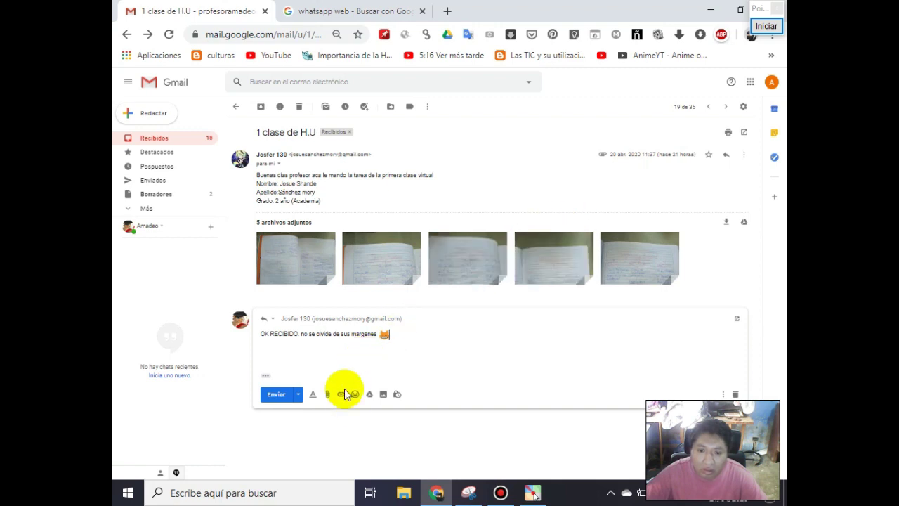
left_click(383, 393)
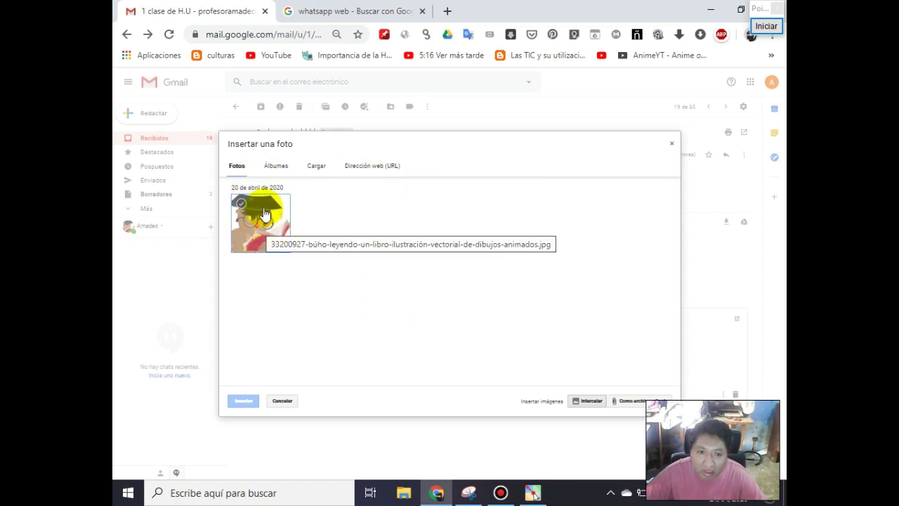
left_click(277, 167)
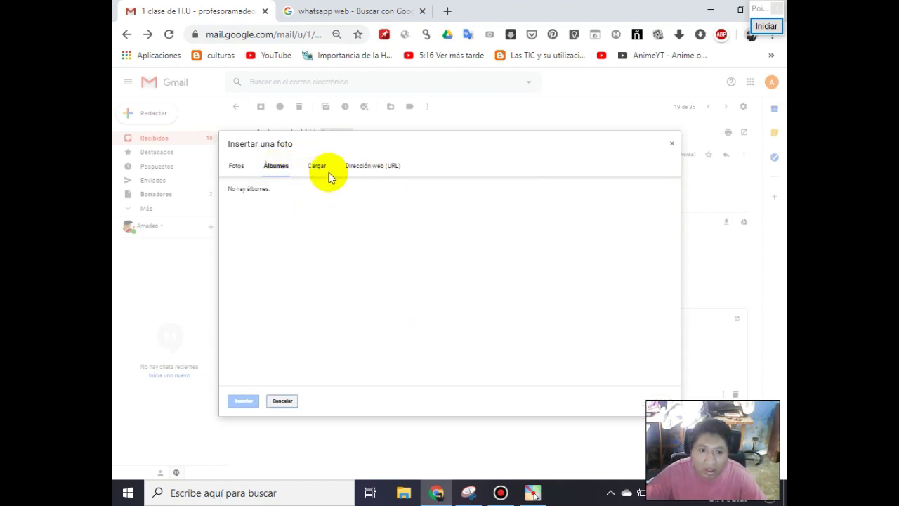
left_click(316, 168)
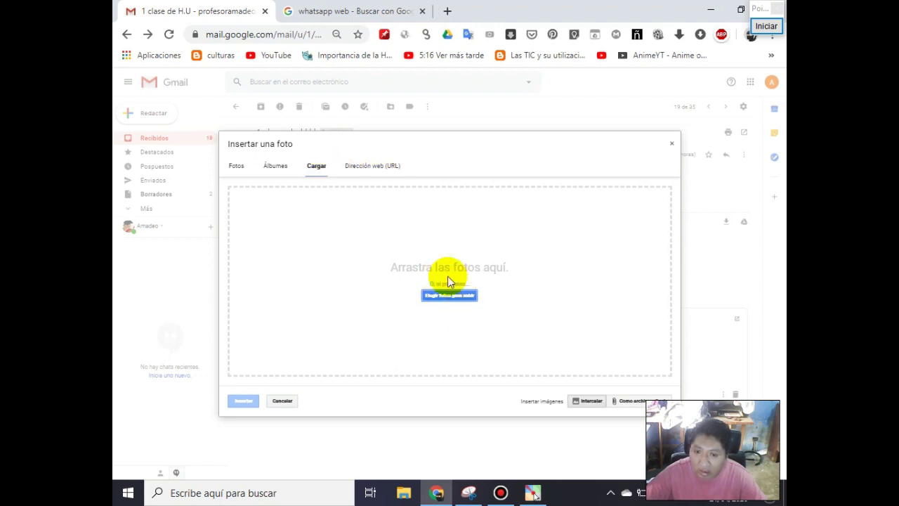
left_click(372, 171)
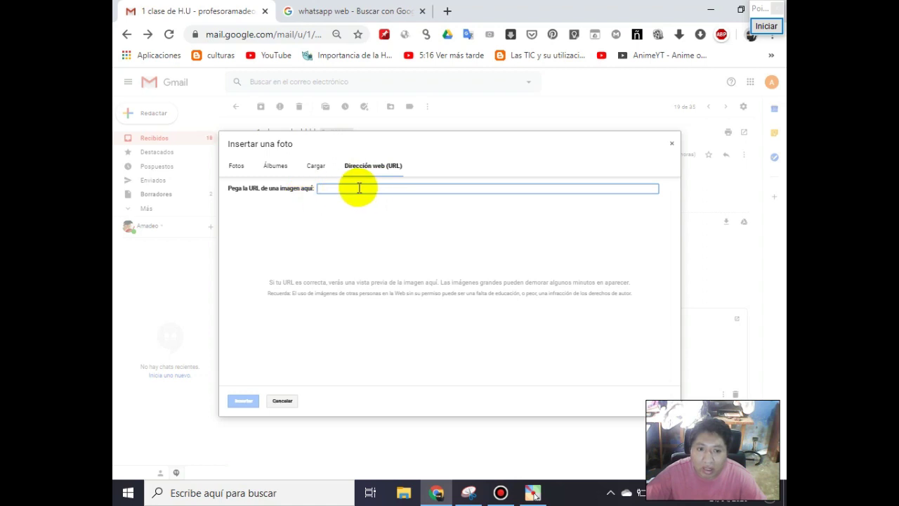
left_click(672, 146)
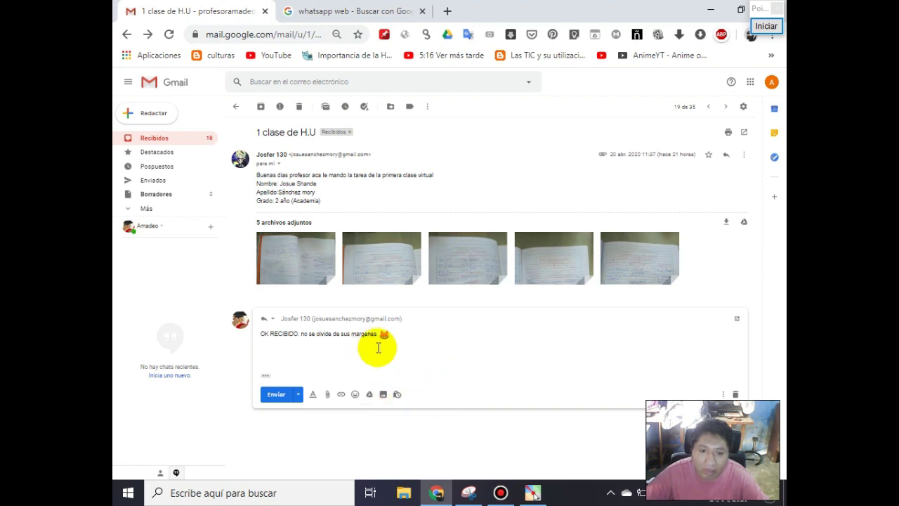
Attach the image nota 18 from the notas 2020 folder to the reply and send it
left_click(327, 396)
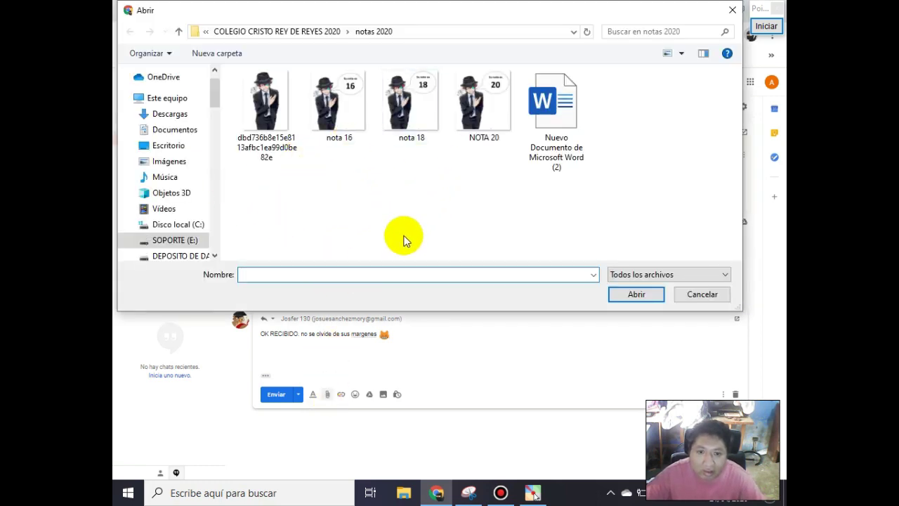
left_click(404, 102)
left_click(635, 294)
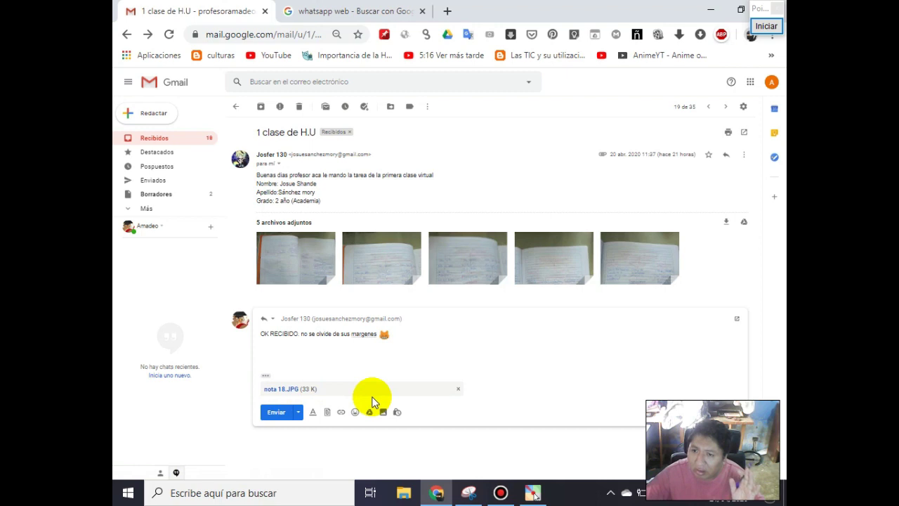
left_click(275, 417)
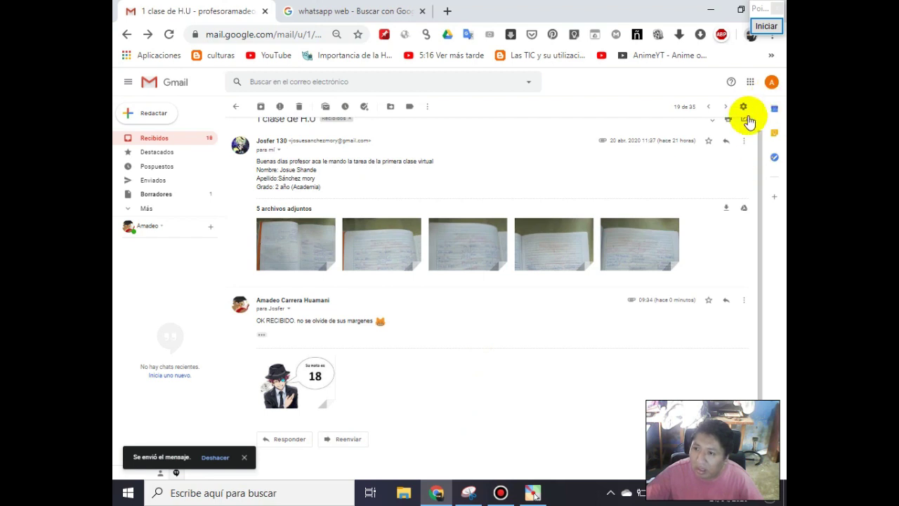
Draw a yellow ellipse outline around the sent reply and its grade image with Pointofix, and end the annotation
left_click(766, 26)
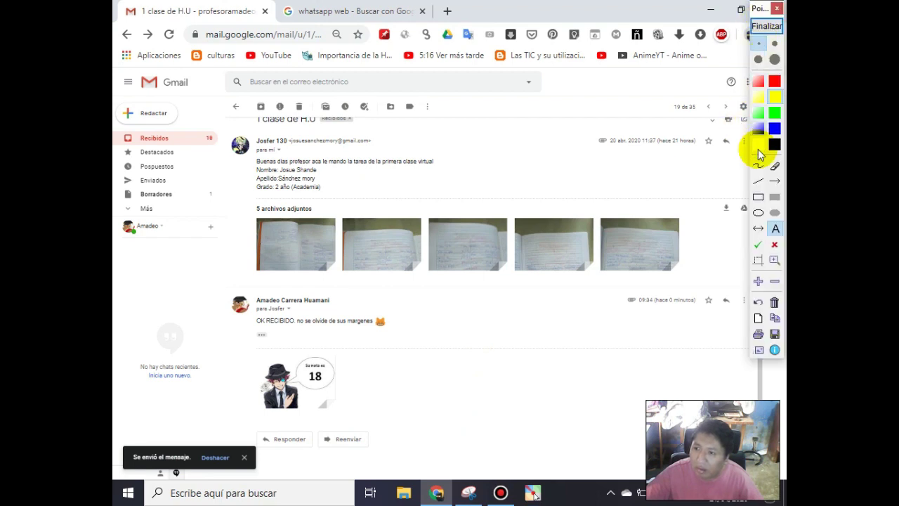
left_click(758, 213)
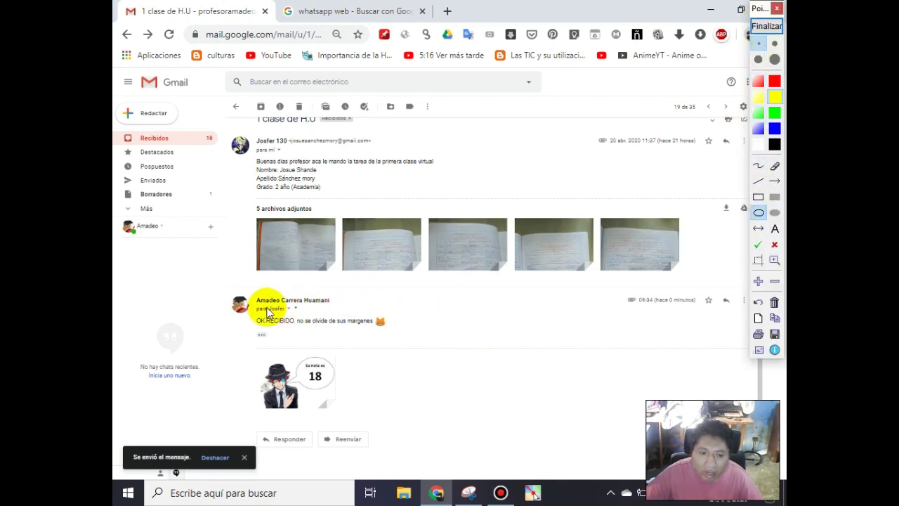
left_click_drag(228, 285, 412, 422)
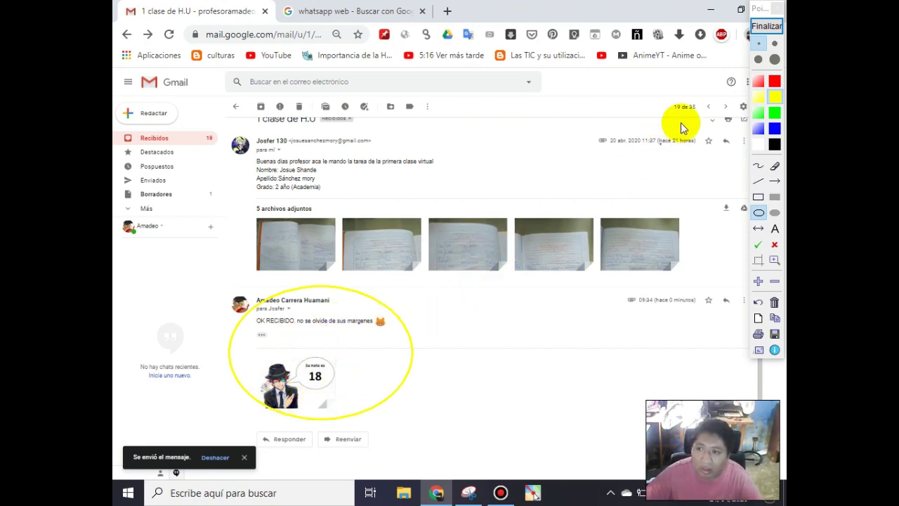
left_click(765, 26)
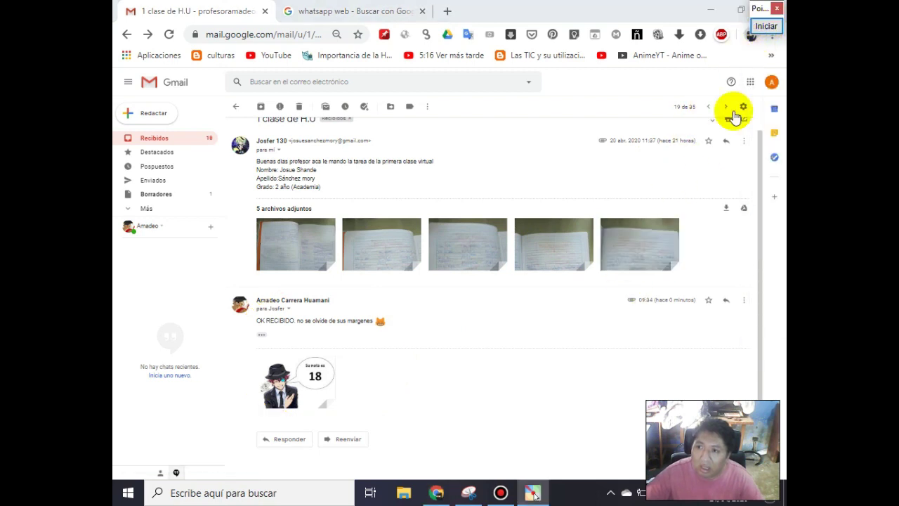
Return from the open homework message to the inbox, at the most recent received emails
left_click(648, 7)
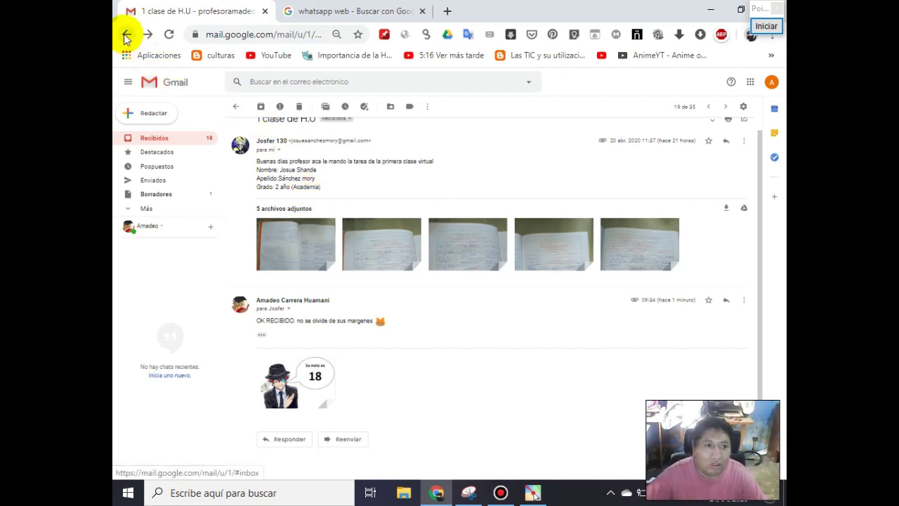
scroll(321, 167, "up", 1)
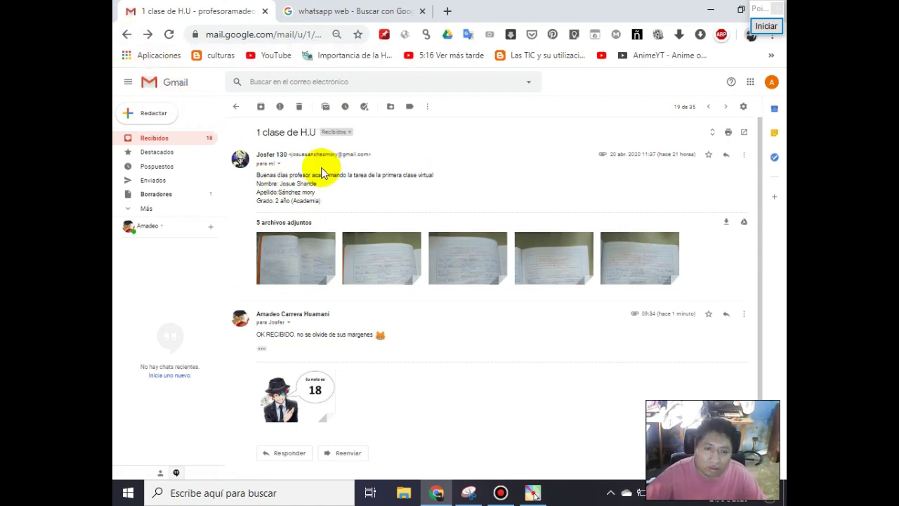
left_click(123, 34)
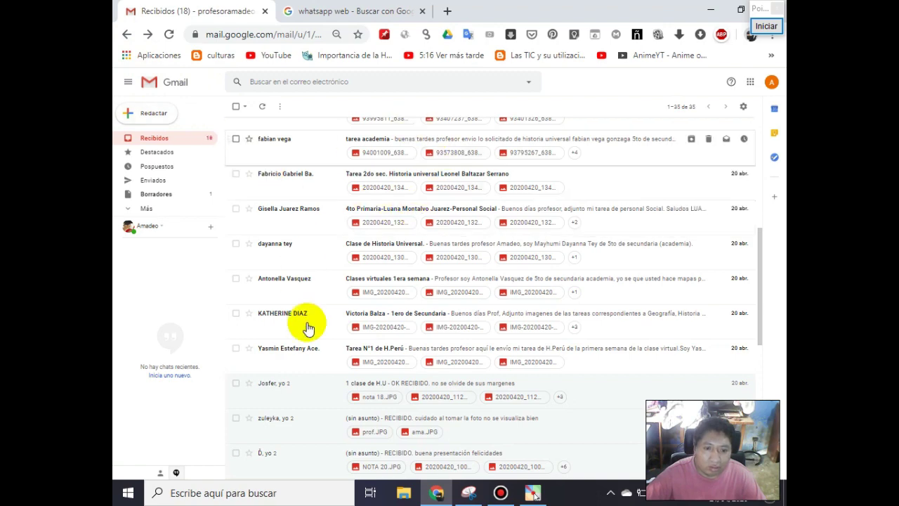
scroll(321, 321, "up", 5)
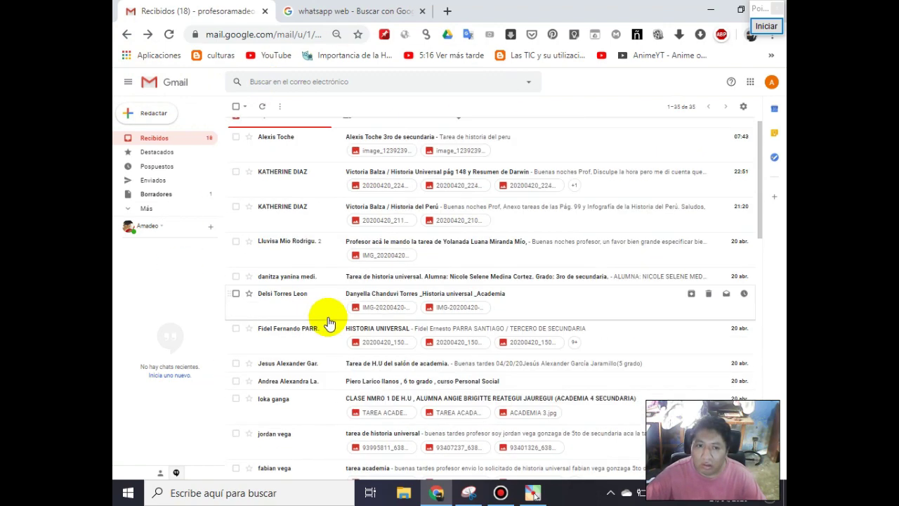